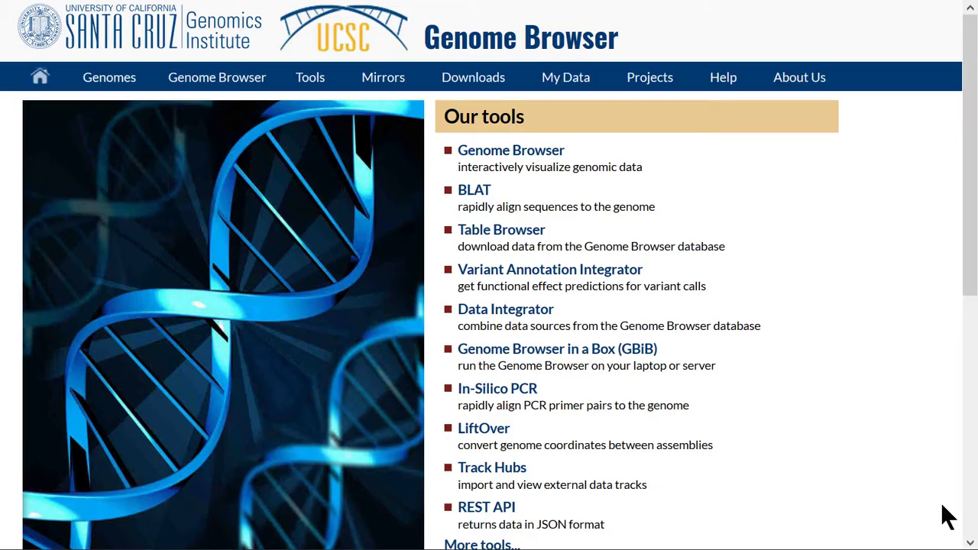
Reset all user settings and open the human Feb. 2009 (GRCh37/hg19) assembly in the browser view.
mouse_move(256, 85)
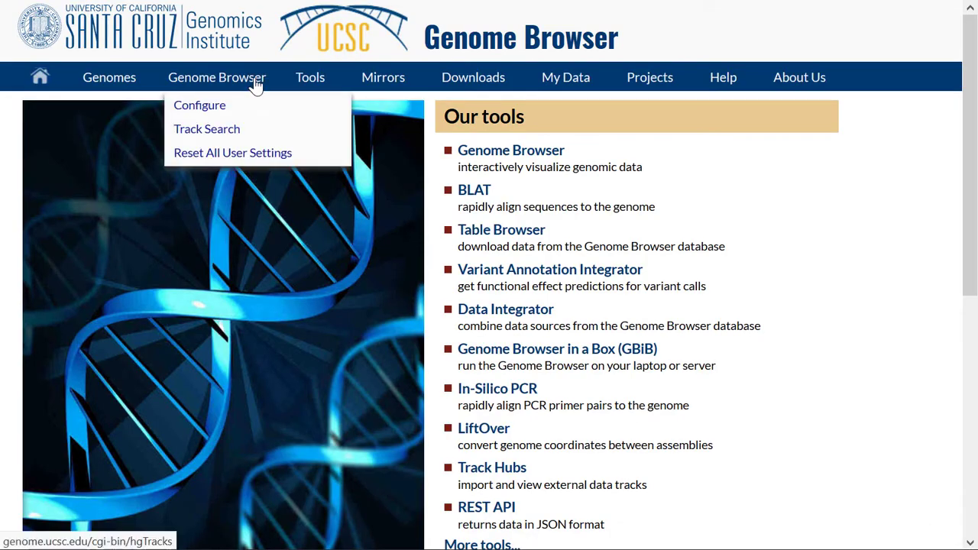
click(262, 154)
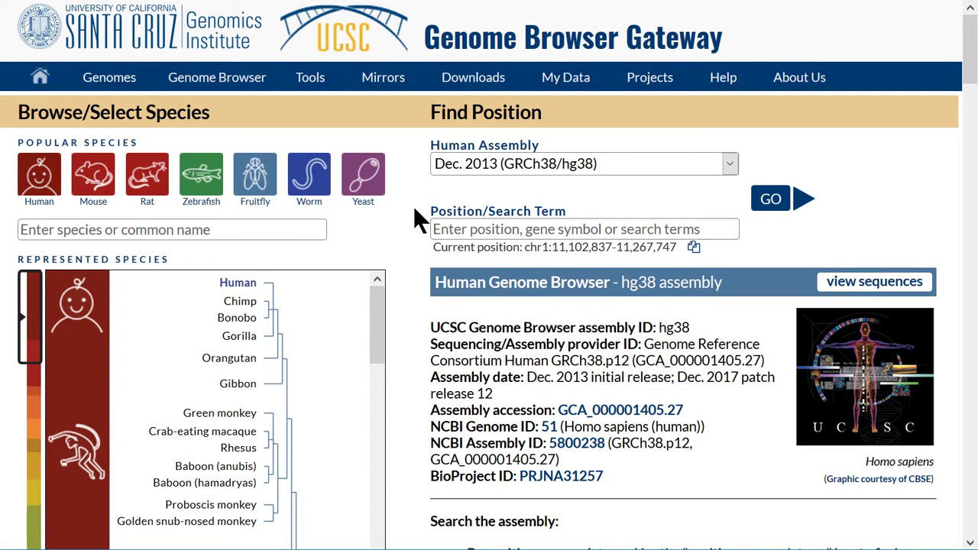
click(497, 164)
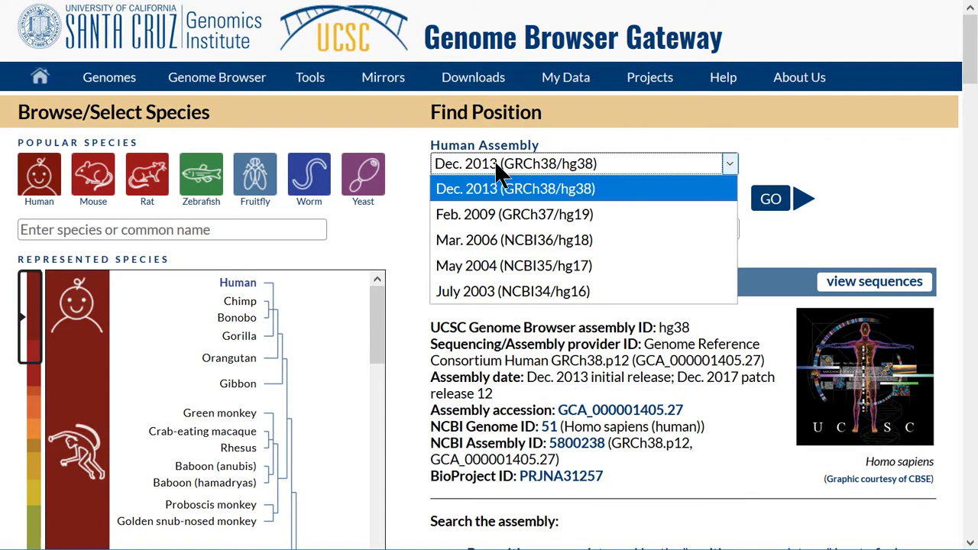
click(524, 215)
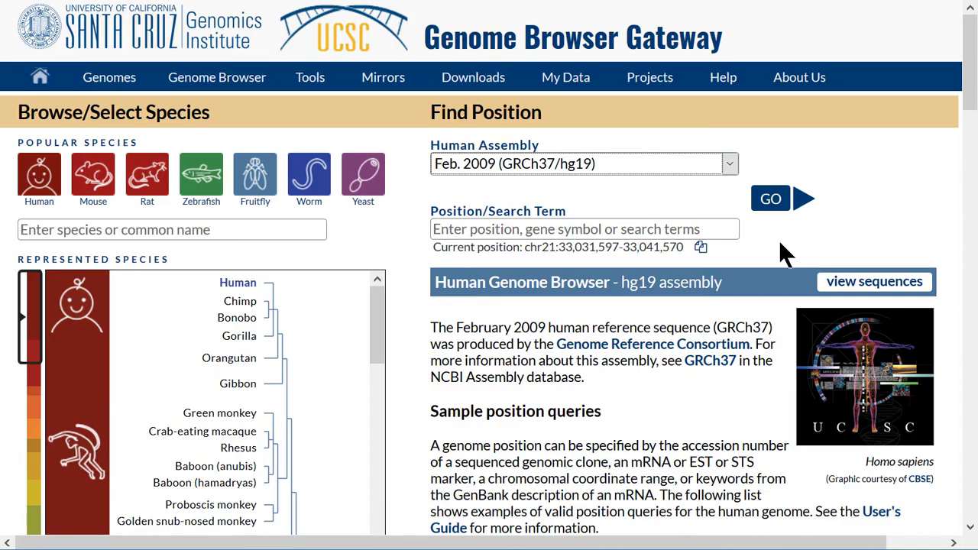
click(771, 200)
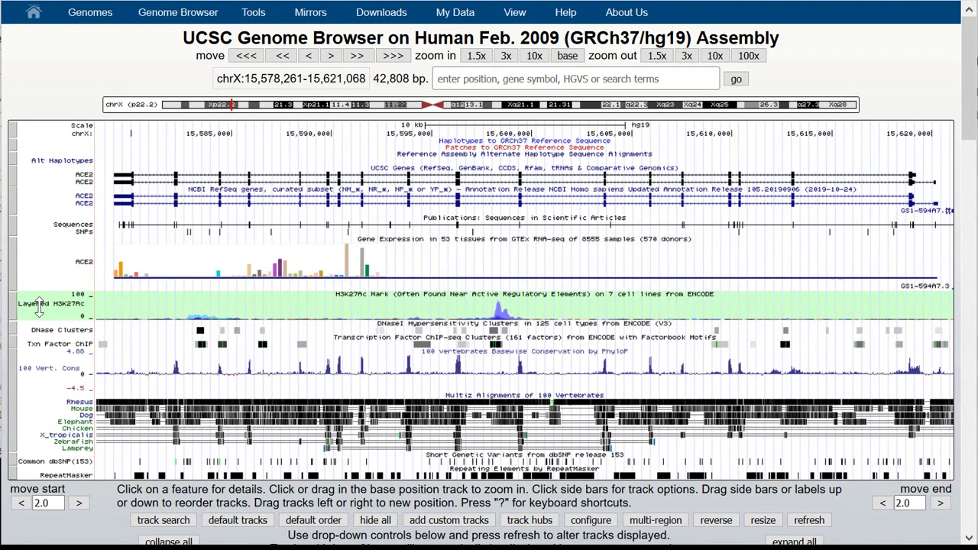
Look through the displayed tracks and the track groups, from Genes and Gene Predictions down to Variation.
scroll(47, 419, down, 2)
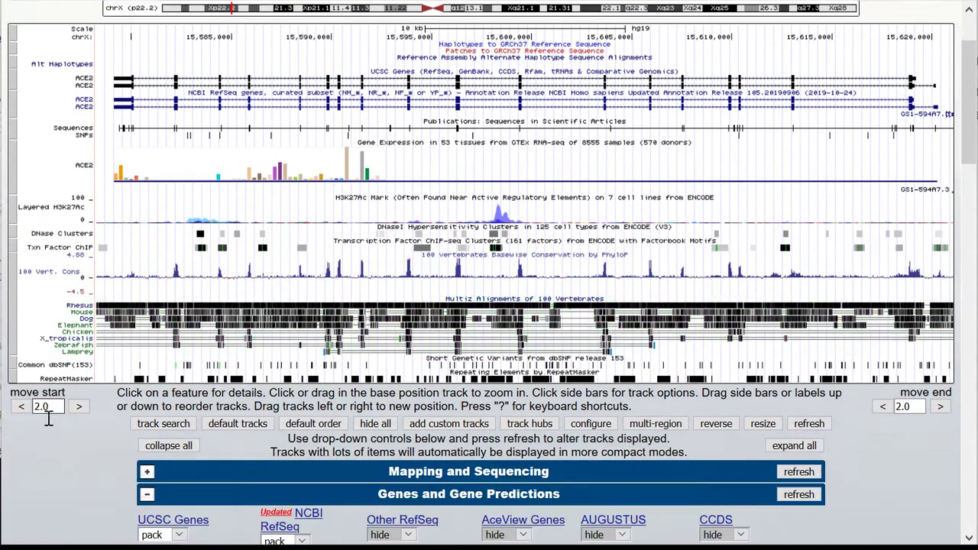
scroll(47, 418, down, 4)
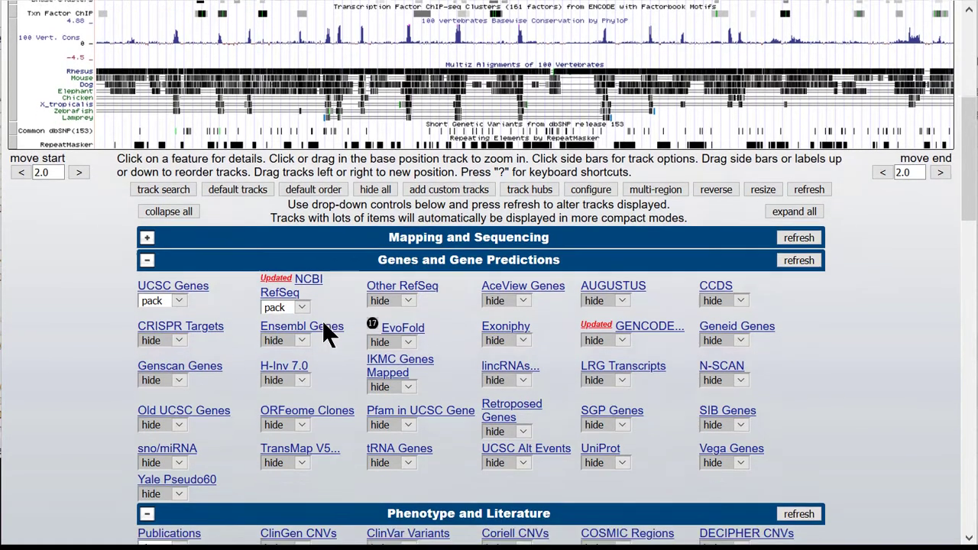
scroll(323, 324, down, 8)
scroll(324, 329, down, 1)
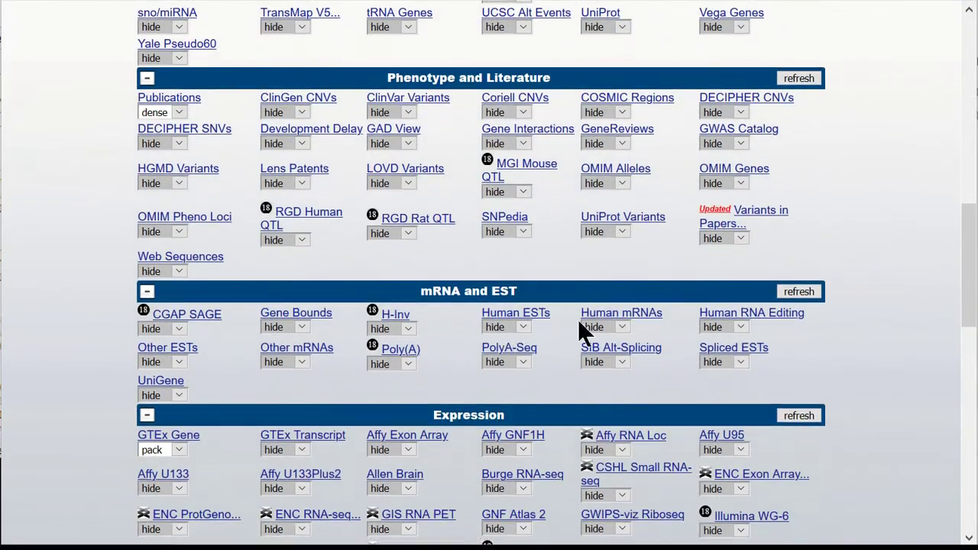
scroll(648, 319, down, 9)
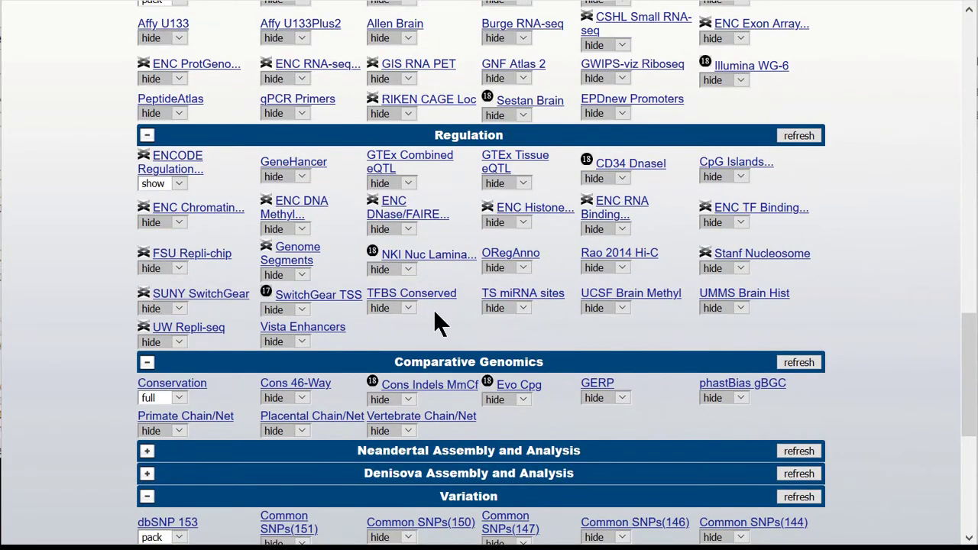
scroll(430, 312, up, 2)
scroll(427, 305, up, 20)
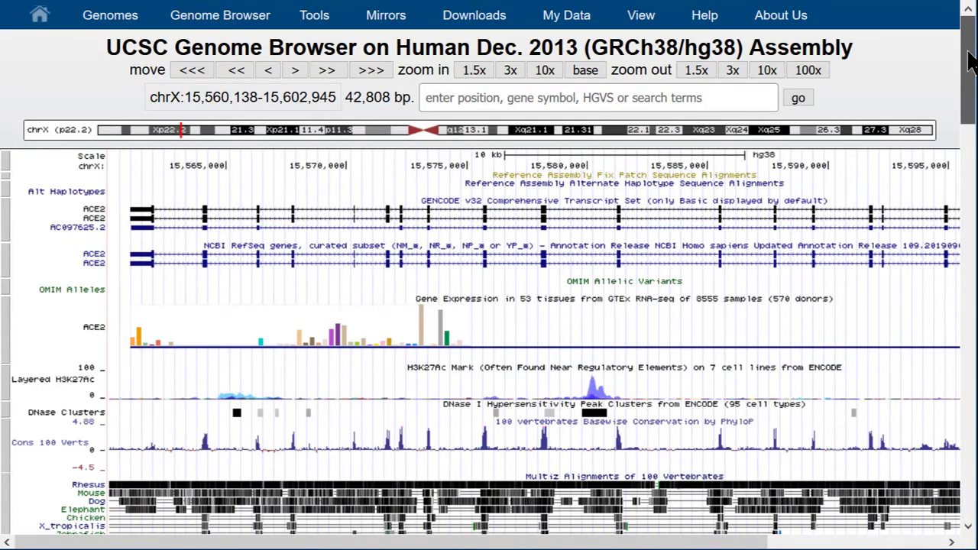
Hide all currently visible annotation tracks.
drag(968, 69, 968, 130)
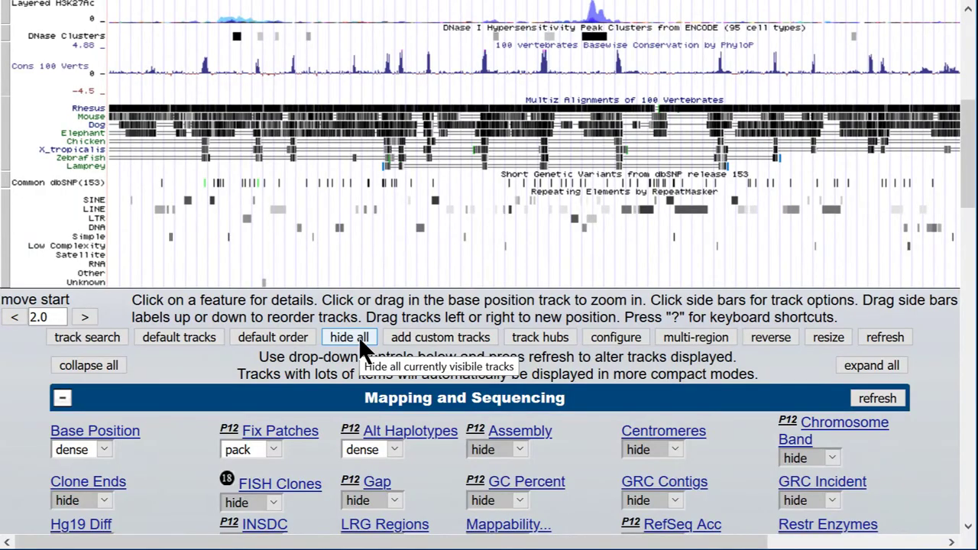
click(360, 339)
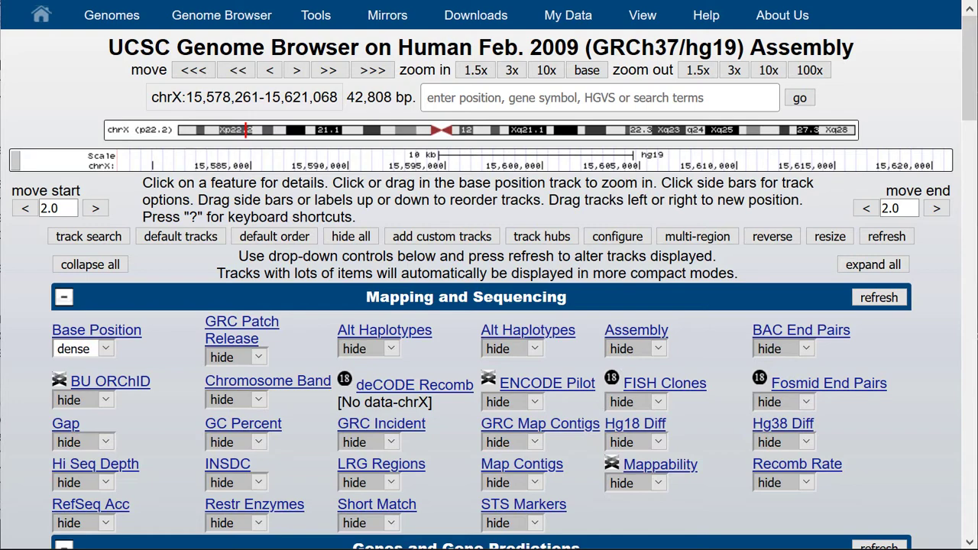
Search for EGFR, choose the epidermal growth factor receptor gene suggestion, and go to its position.
click(592, 102)
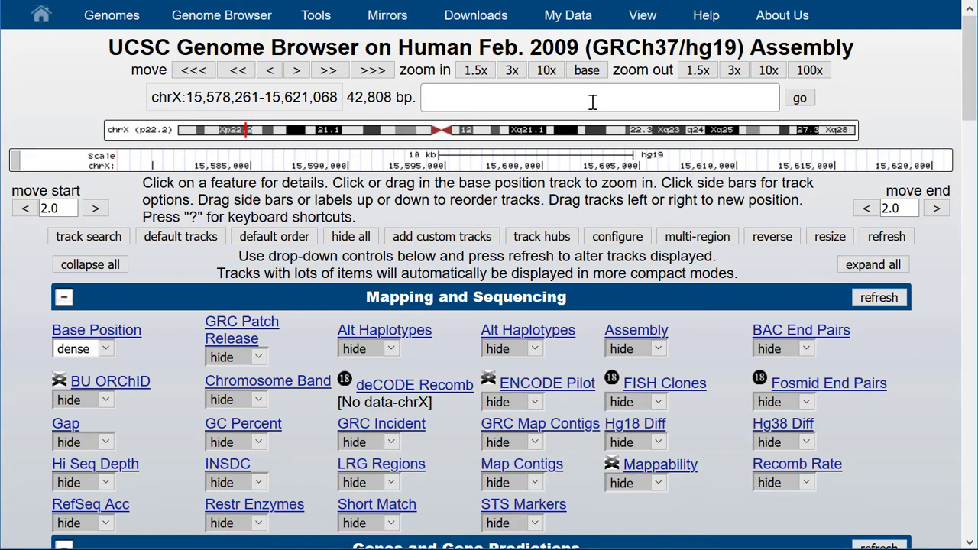
text(EGFR)
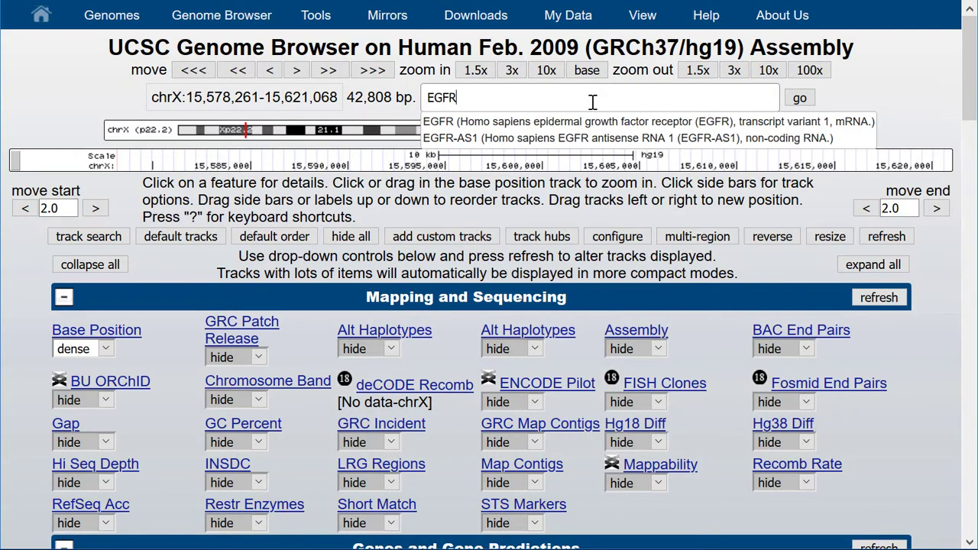
click(581, 122)
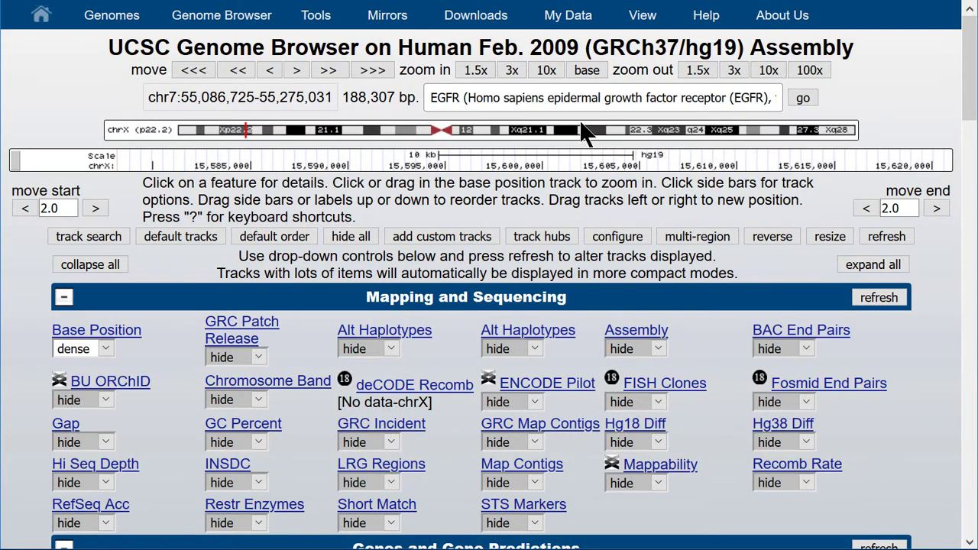
click(804, 98)
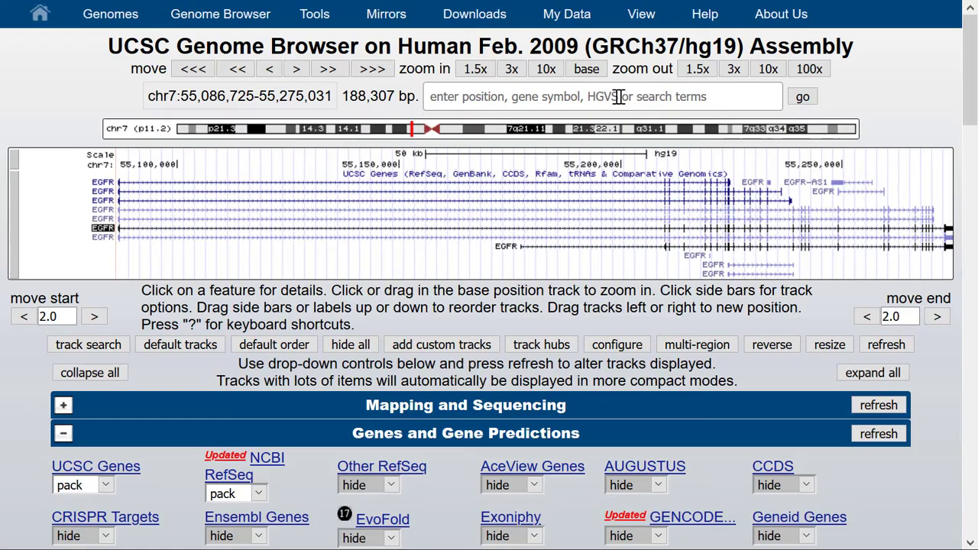
Go to protein position 33 of the FGFR2 gene by searching for "fgfr2 p33".
click(617, 96)
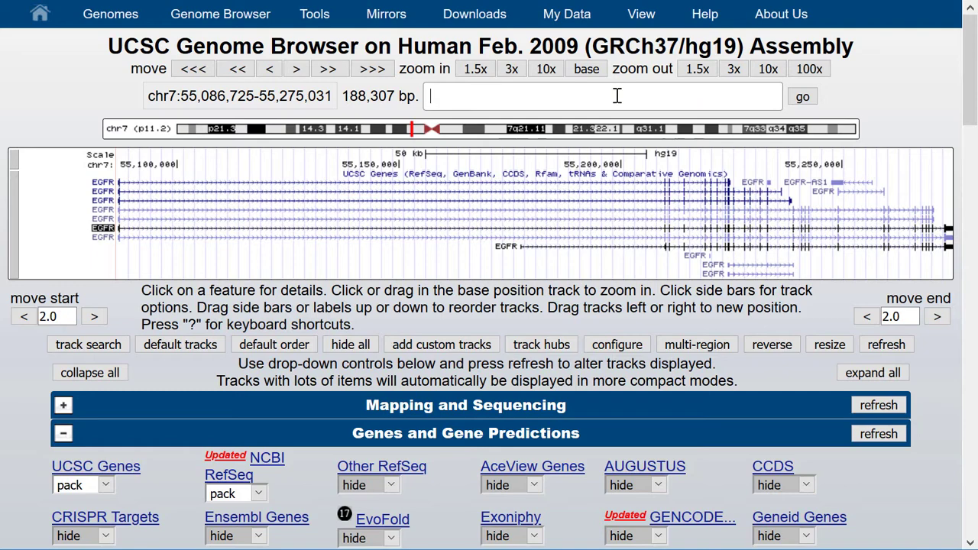
text(fgfr2)
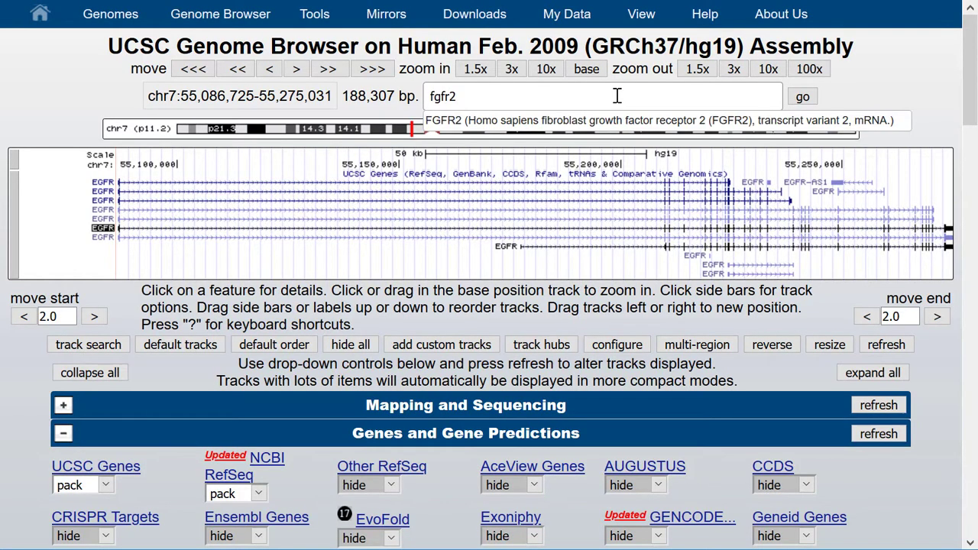
text( p)
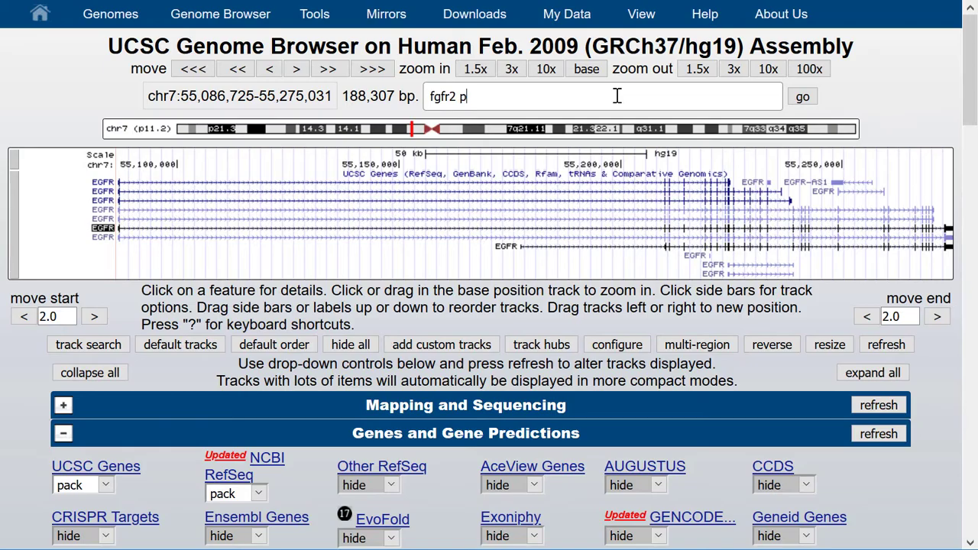
text(33)
click(805, 97)
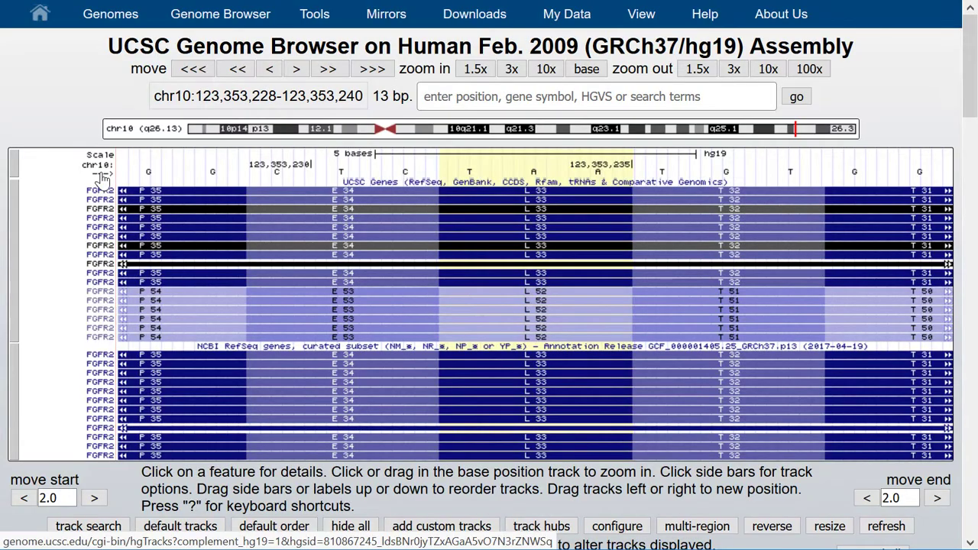
Show the complementary-strand bases for the FGFR2 region and switch back to the forward strand.
click(102, 177)
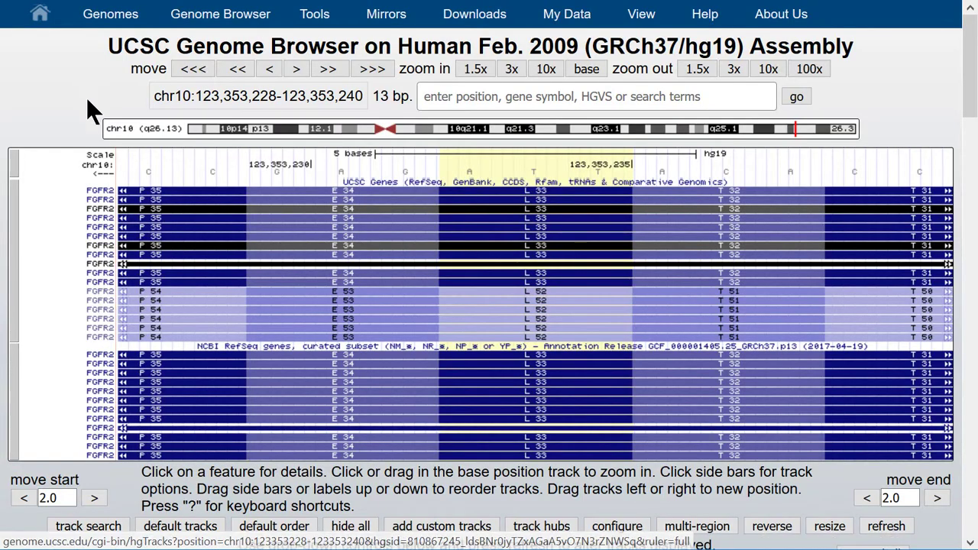
click(109, 179)
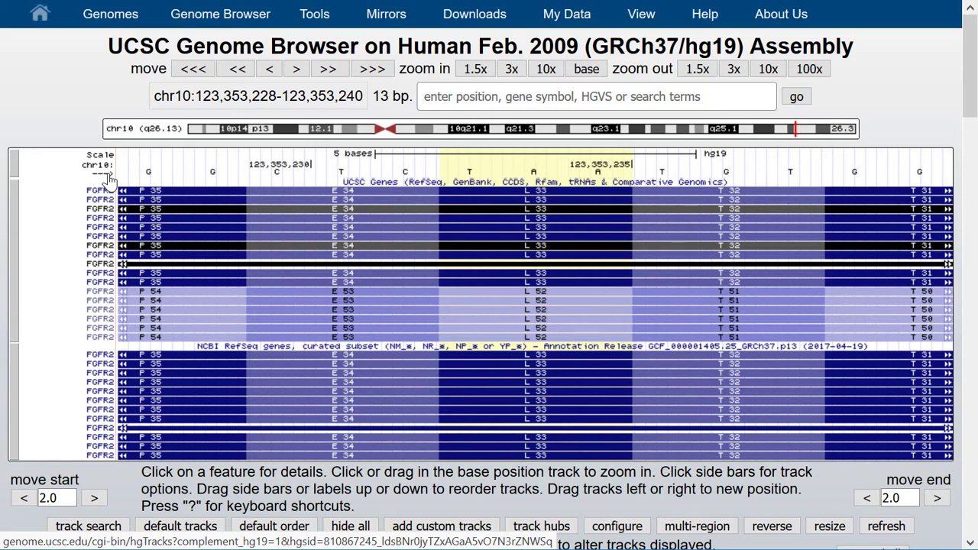
Search the assembly for the variant rs10000.
click(545, 100)
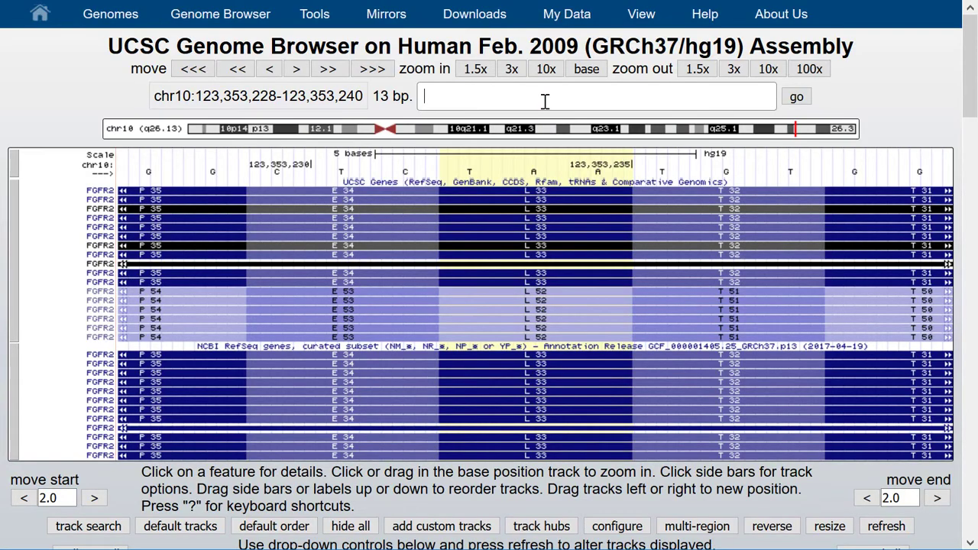
text(rs10000)
click(796, 98)
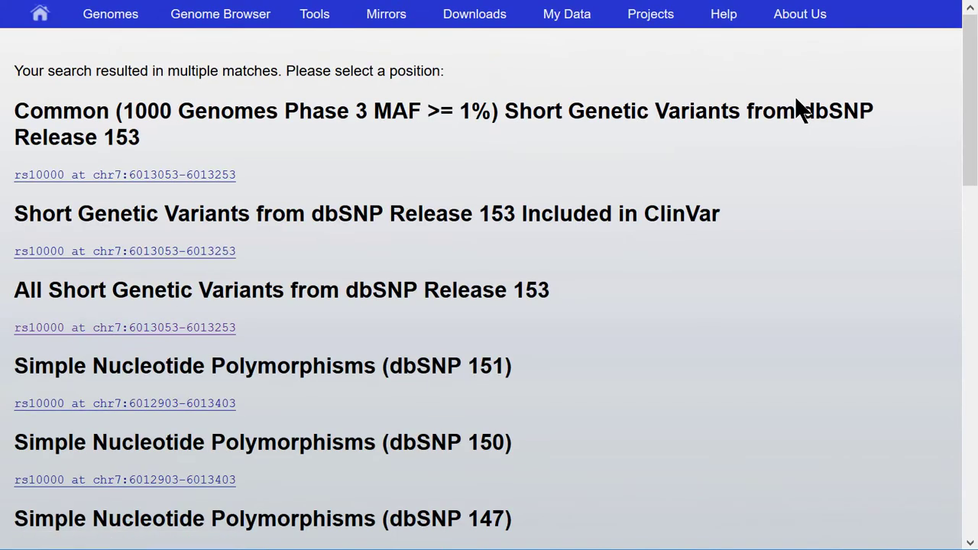
Open the rs10000 match listed under All Short Genetic Variants from dbSNP Release 153.
scroll(651, 391, down, 5)
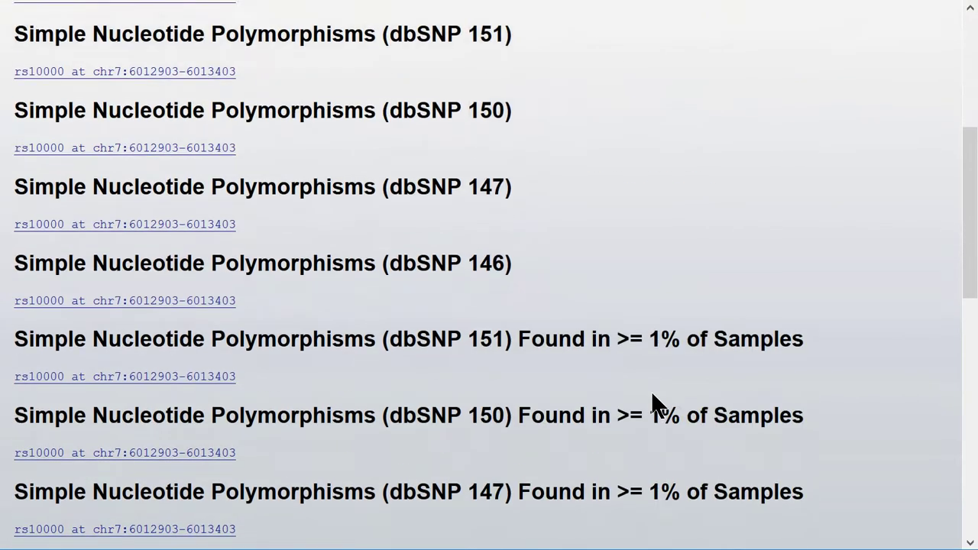
scroll(651, 391, up, 3)
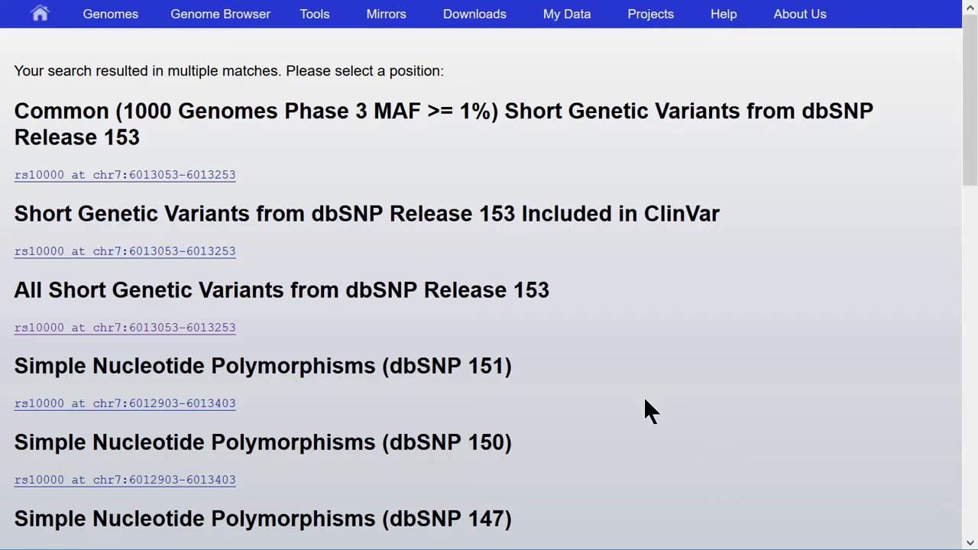
click(507, 293)
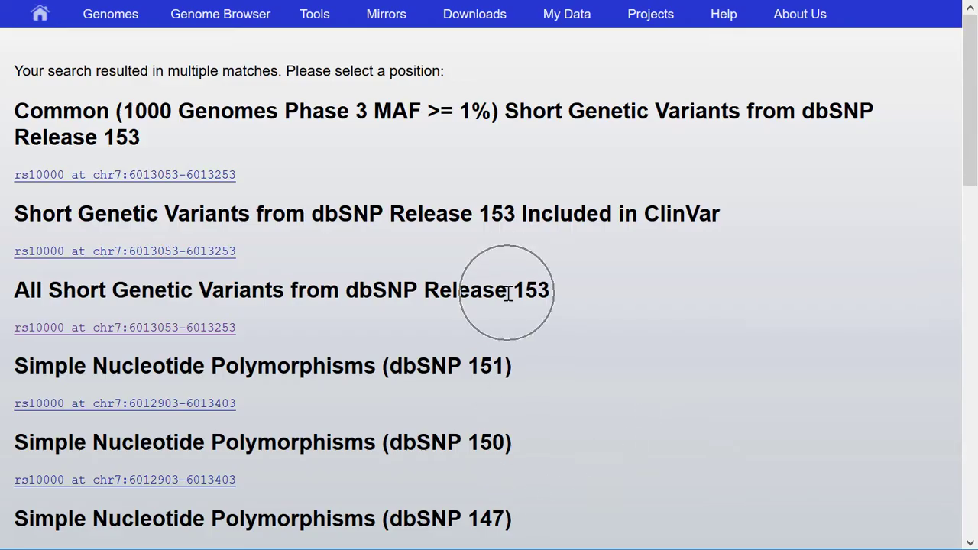
click(508, 294)
click(508, 294)
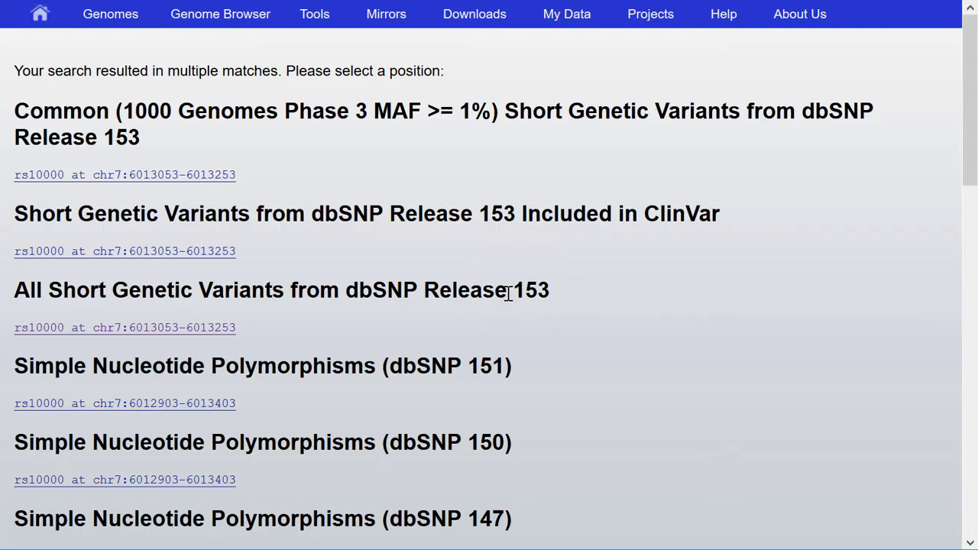
click(530, 298)
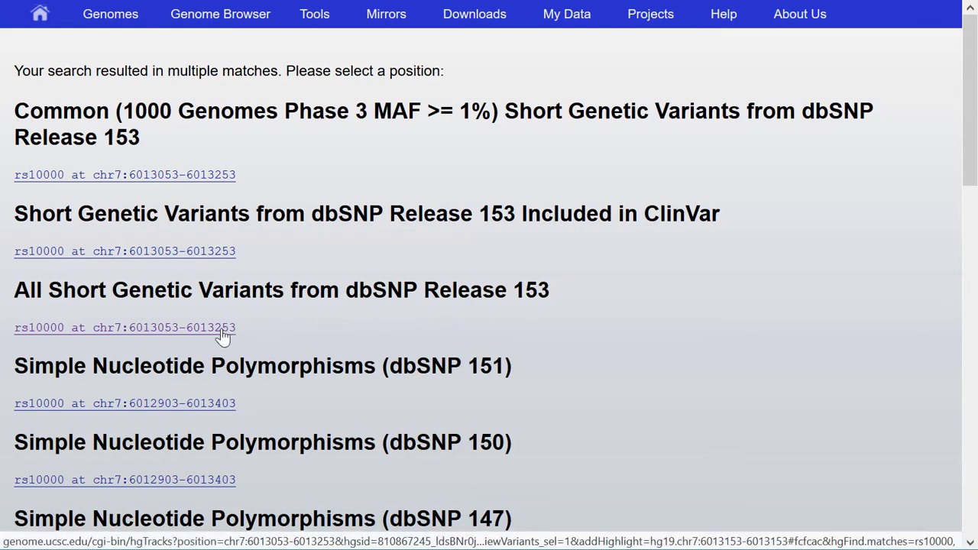
click(153, 333)
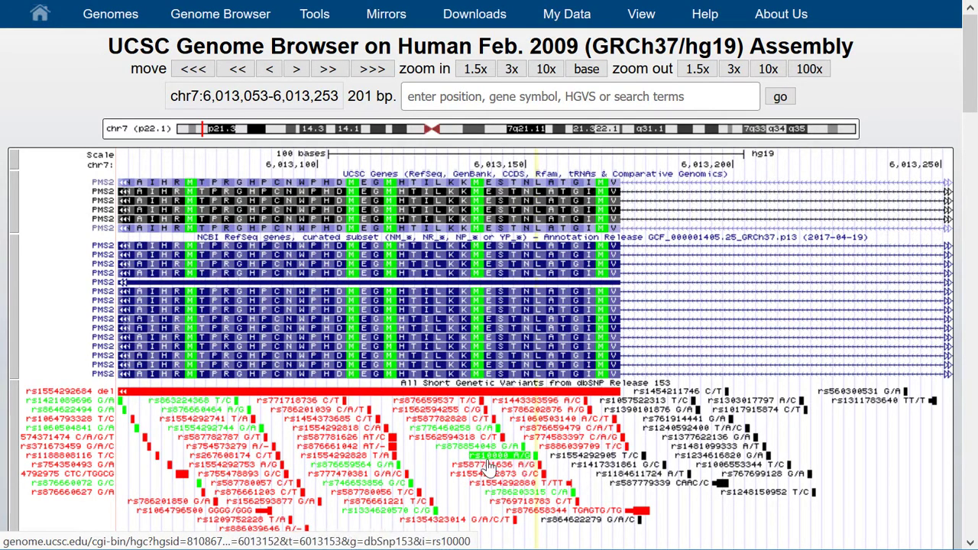
Hide the All Short Genetic Variants from dbSNP Release 153 track.
mouse_move(538, 463)
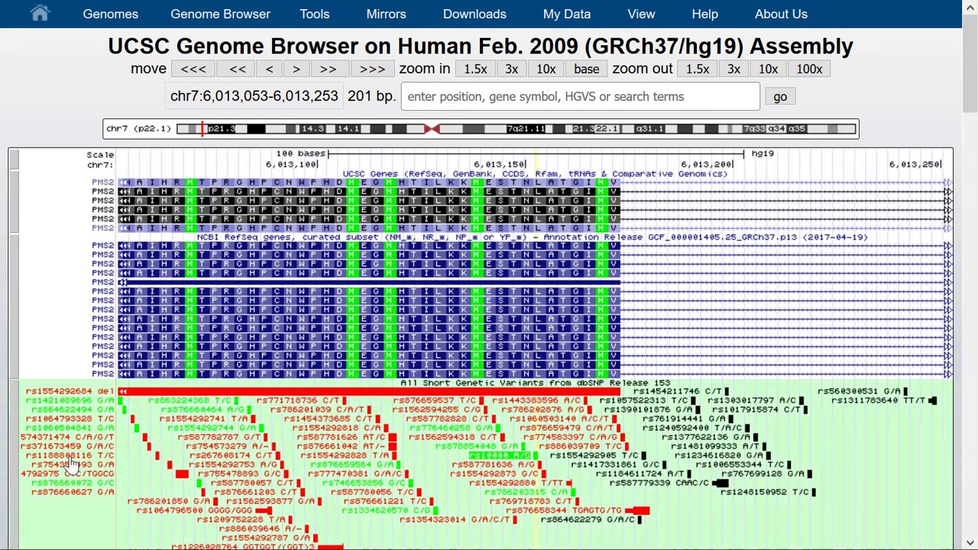
mouse_move(30, 429)
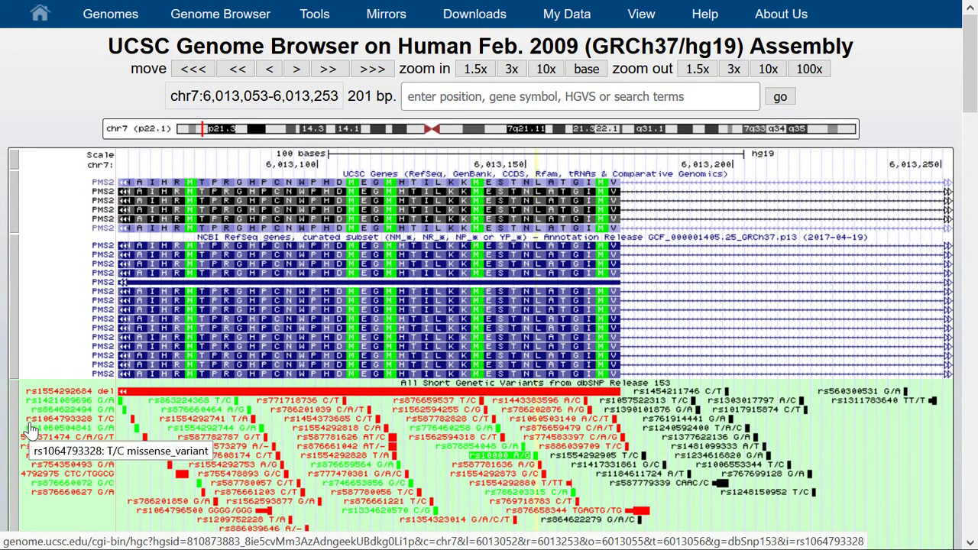
right_click(30, 430)
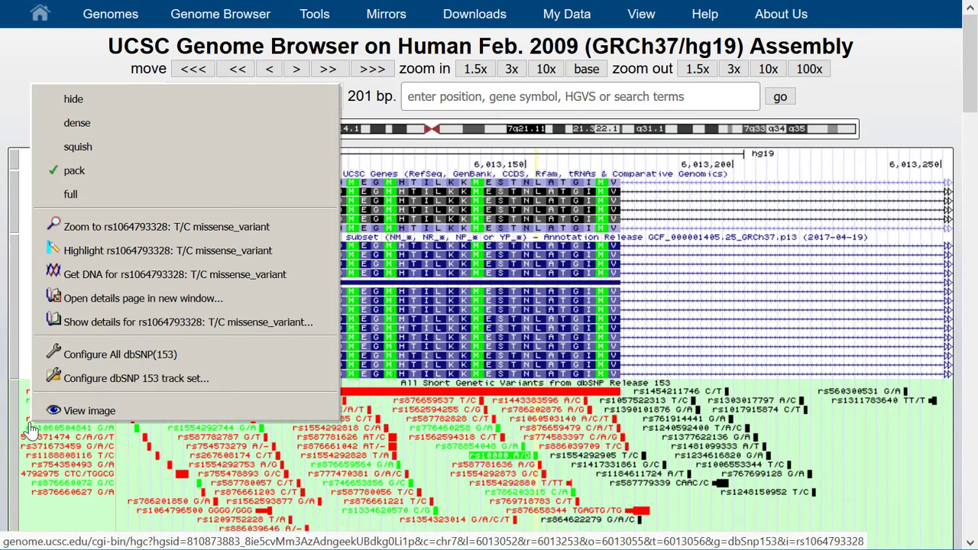
click(111, 108)
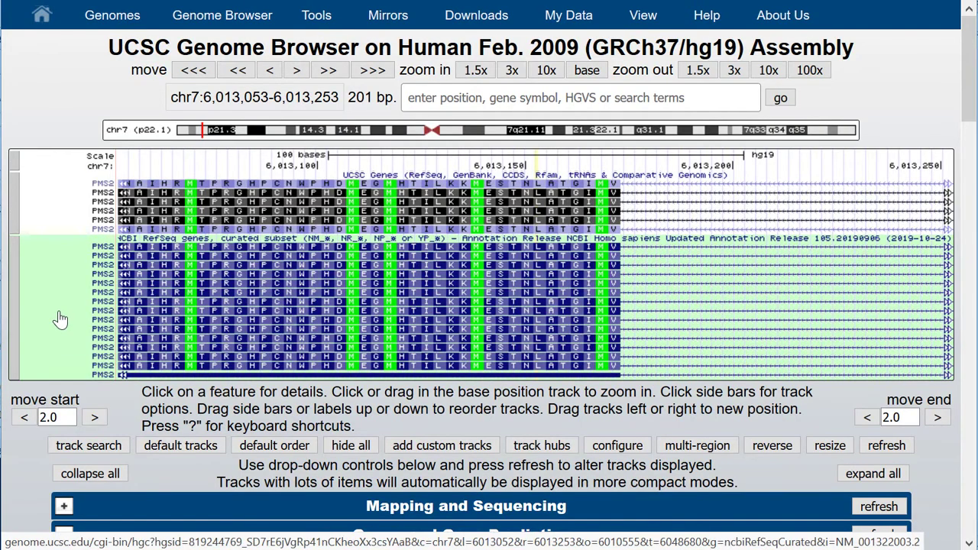
Hide the RefSeq Curated track in the PMS2 region.
right_click(60, 320)
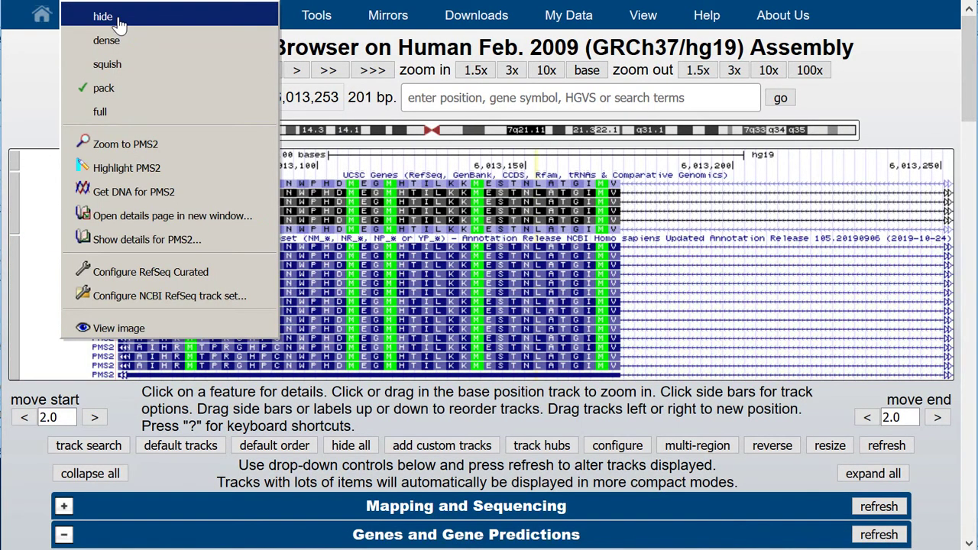
click(116, 18)
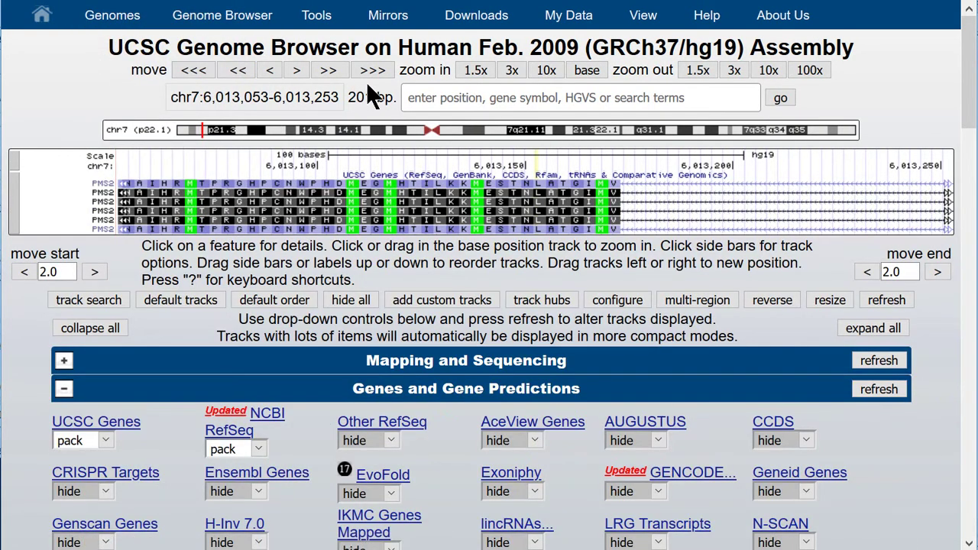
Search the assembly for the RefSeq transcript NM_014877.4.
click(435, 97)
text(NM_014877)
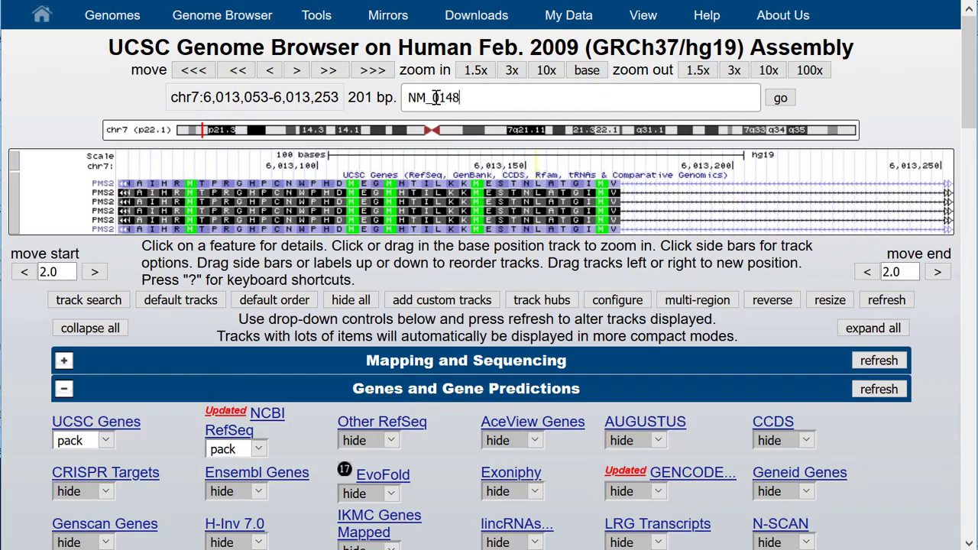
text(.4)
key(Return)
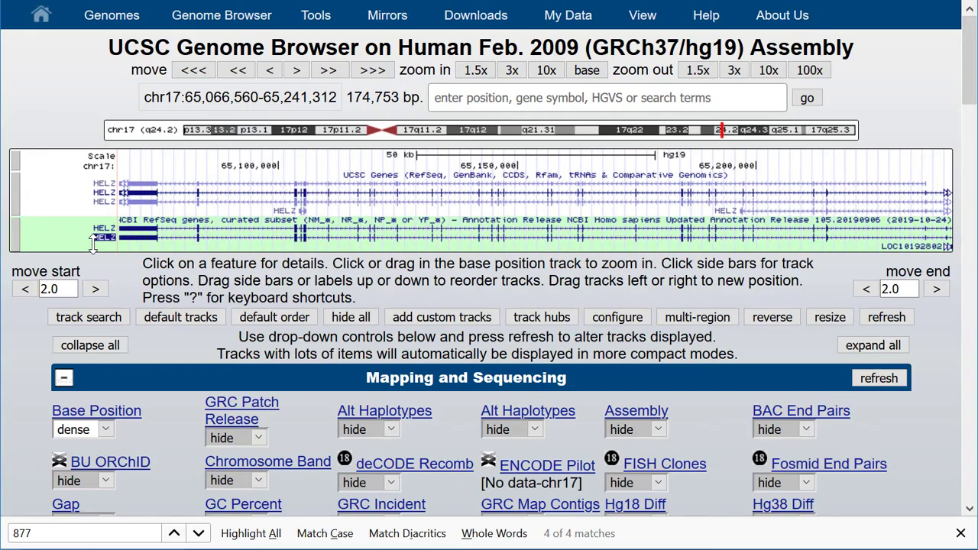
Search the assembly for the OMIM number 115500.
click(502, 96)
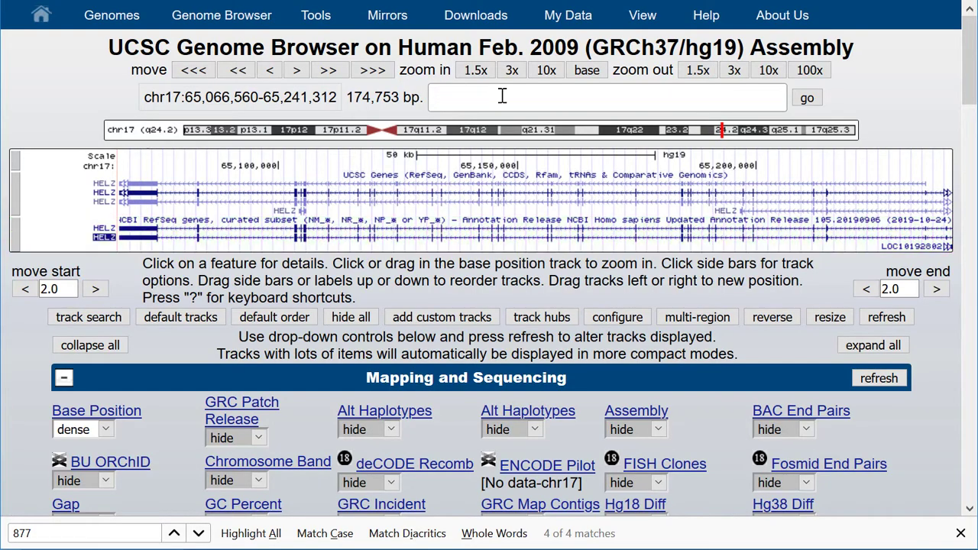
text(115500)
click(811, 97)
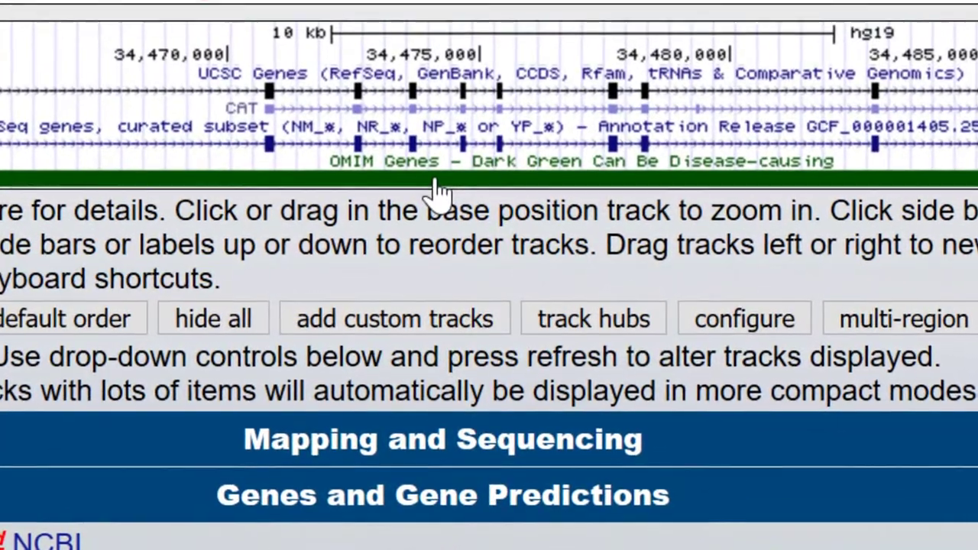
View the details of OMIM gene 115500 and its linked acatalasemia phenotype entry 614097, and return to the genome display.
click(448, 204)
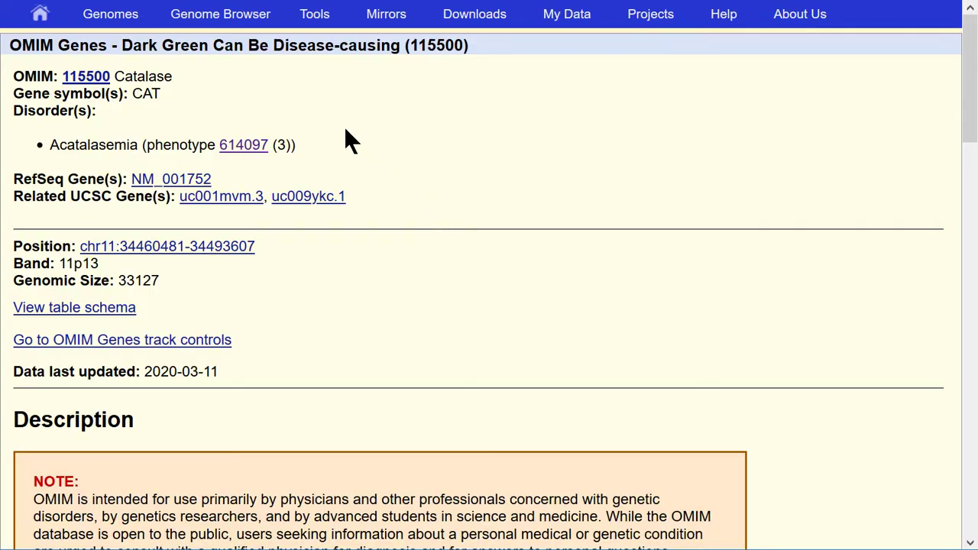
click(93, 84)
click(258, 151)
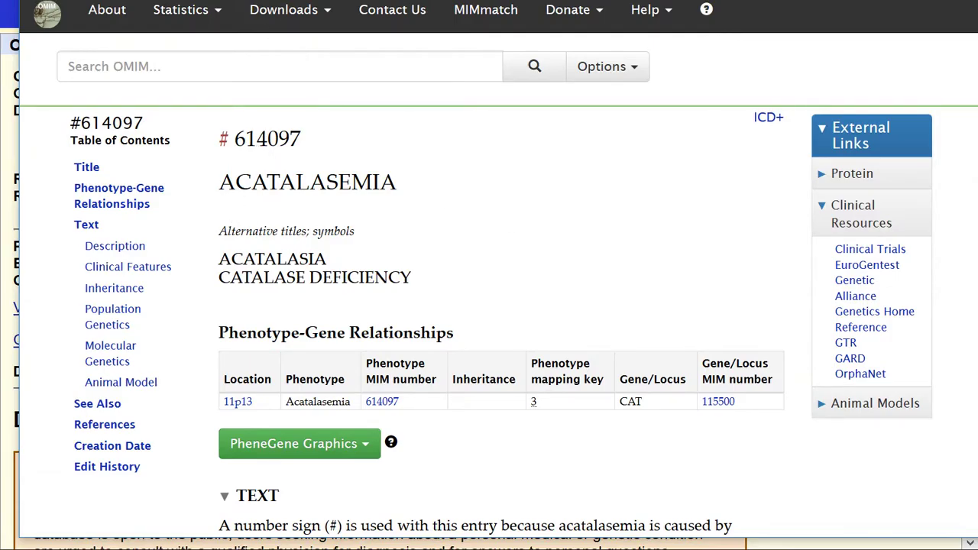
key(ctrl+w)
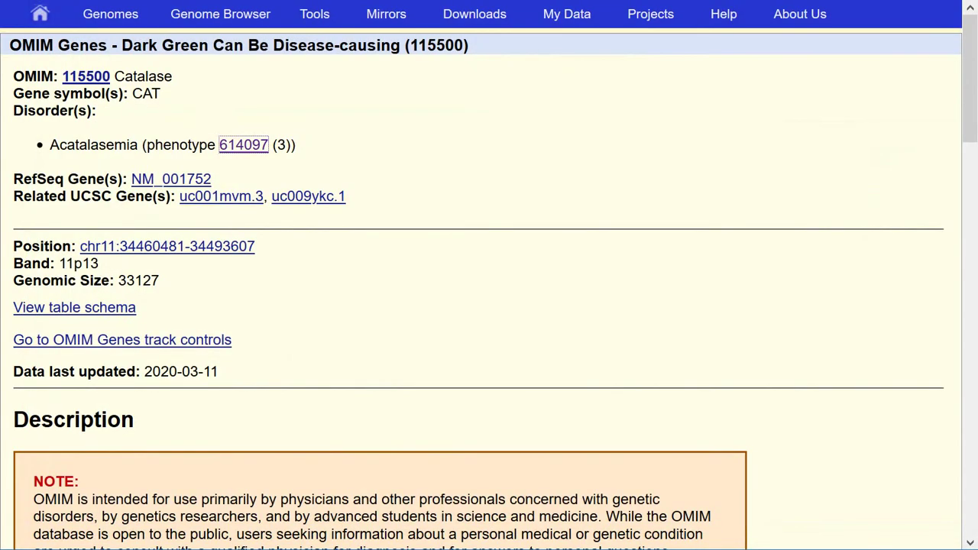
click(205, 20)
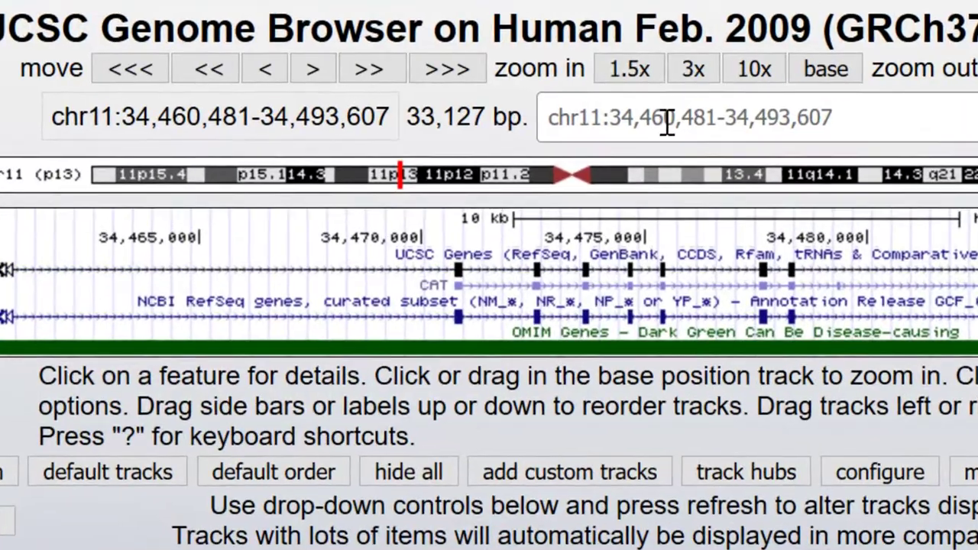
Widen the displayed region to chr11:34,460,381-34,493,707 by editing the current coordinates.
click(846, 117)
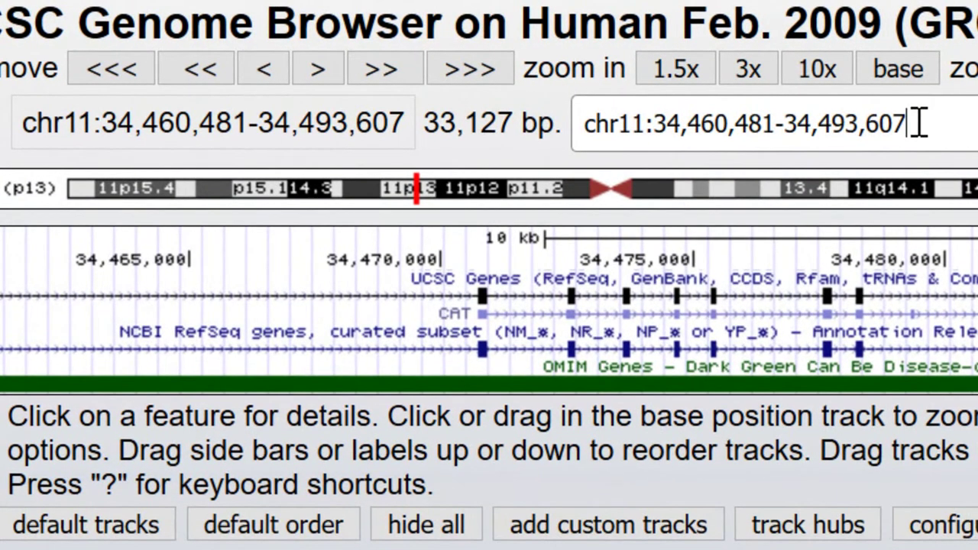
key(Left)
key(Left)
key(BackSpace)
text(7)
key(Left)
key(Left)
key(Left)
key(Left)
key(Left)
key(Left)
key(Left)
key(Left)
key(Left)
key(Left)
key(Left)
key(BackSpace)
text(3)
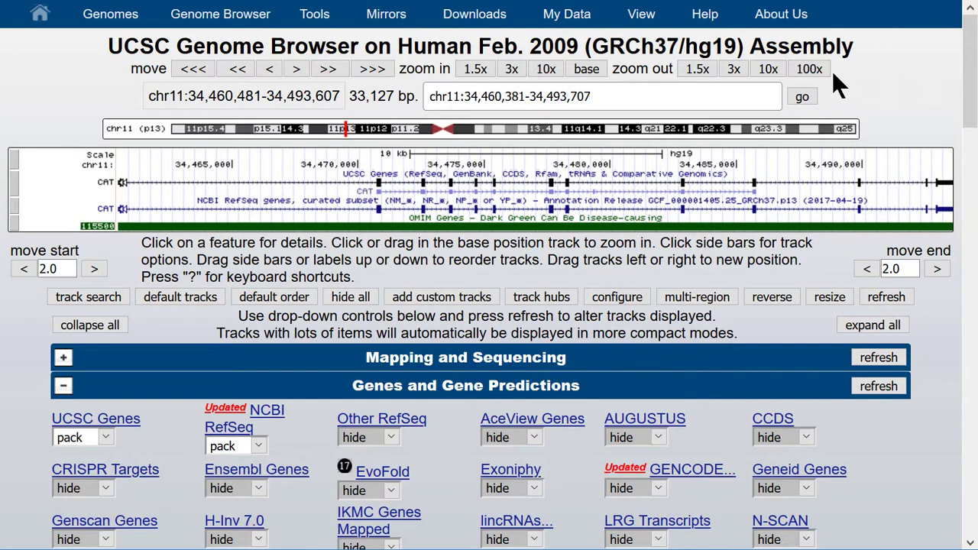
click(800, 98)
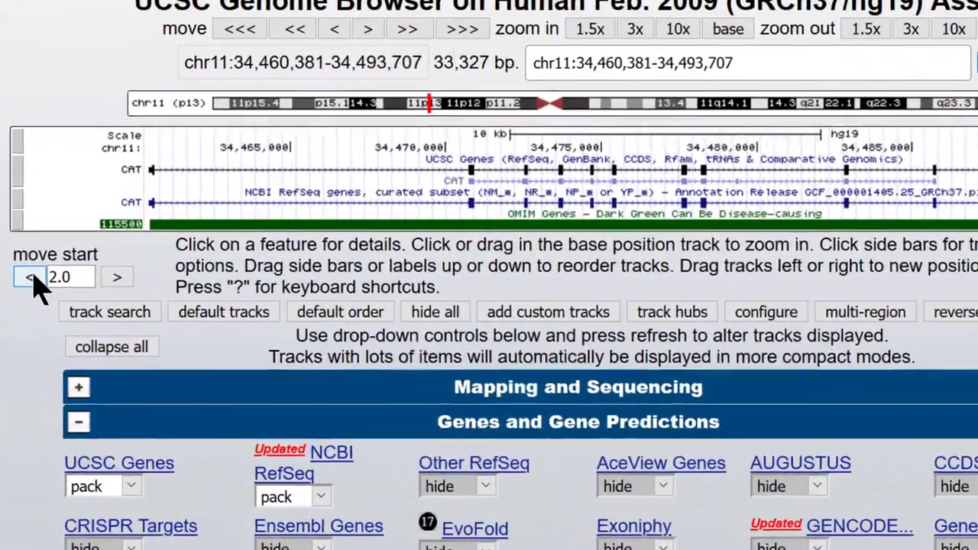
Extend the displayed region outward at both its start and its end by 2.0.
click(28, 273)
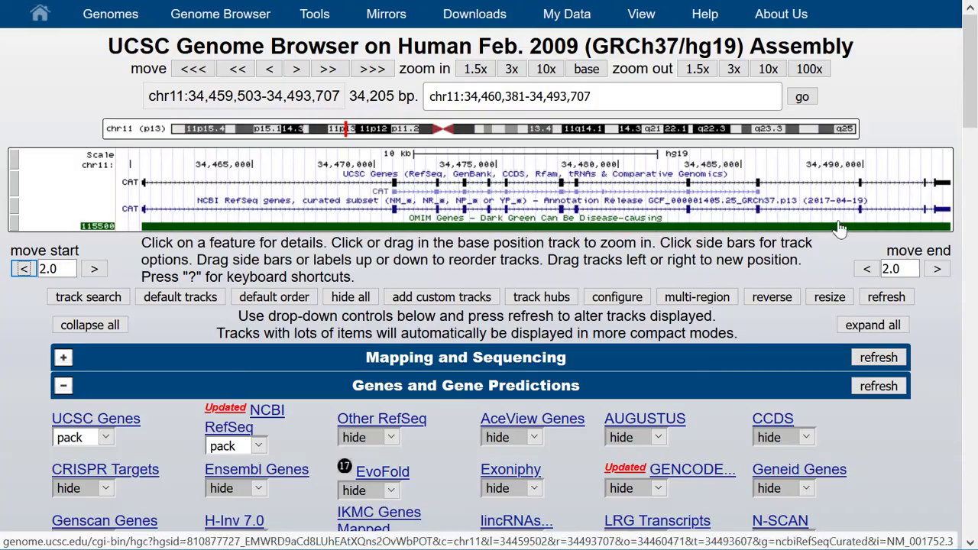
click(937, 268)
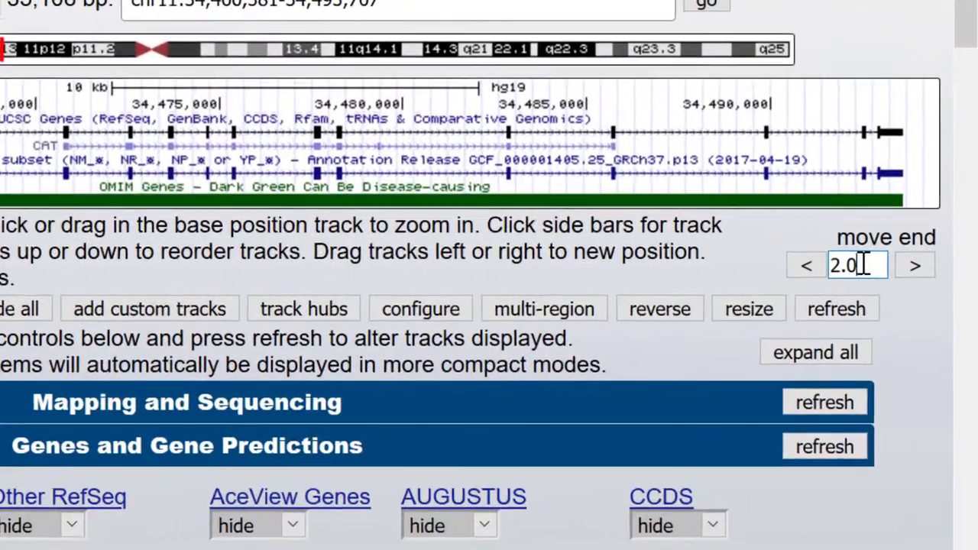
drag(886, 266, 858, 267)
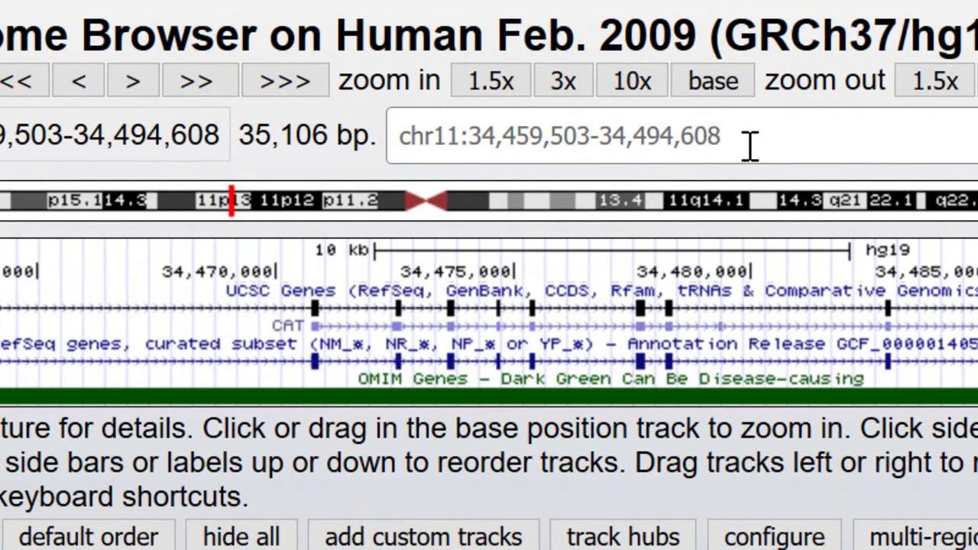
Remove the commas from the end coordinate in the position search so it reads 34494608.
click(737, 133)
key(Left)
key(Left)
key(Left)
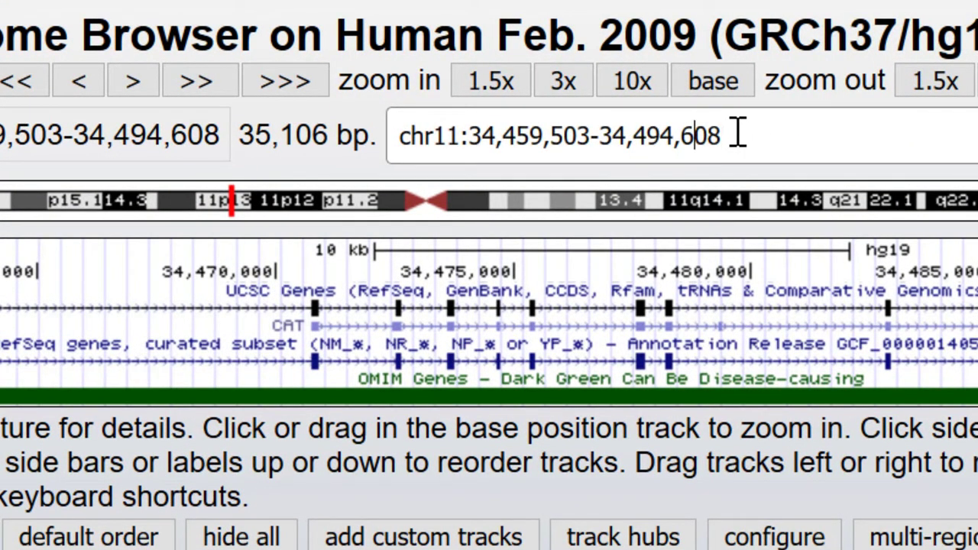
key(BackSpace)
key(Left)
key(Left)
key(Left)
key(Left)
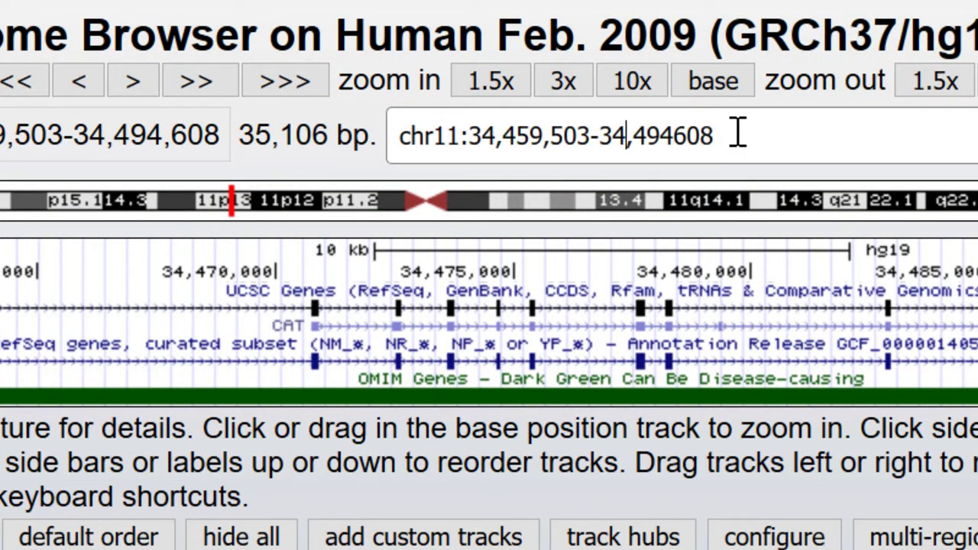
key(Delete)
key(Left)
key(Left)
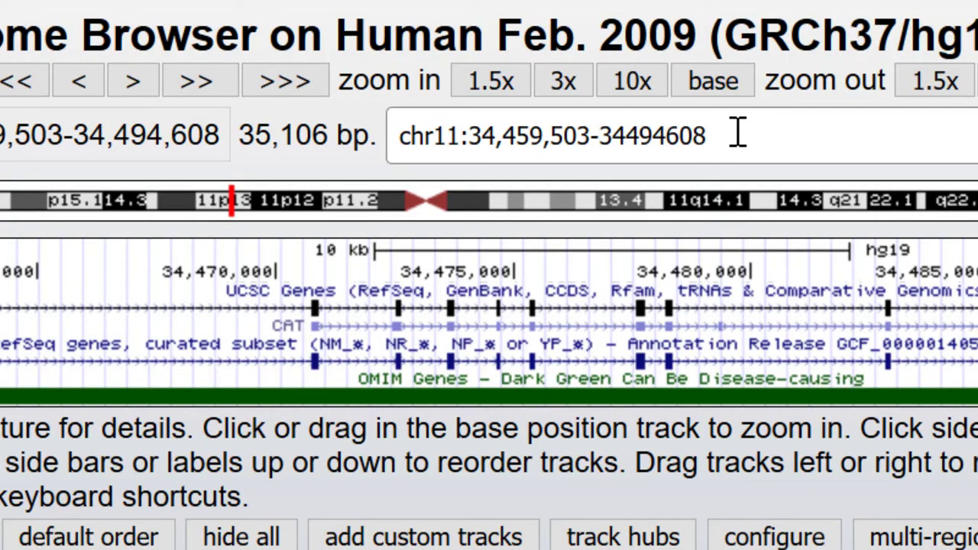
key(BackSpace)
key(Left)
key(Left)
key(Left)
key(Left)
key(Left)
key(Left)
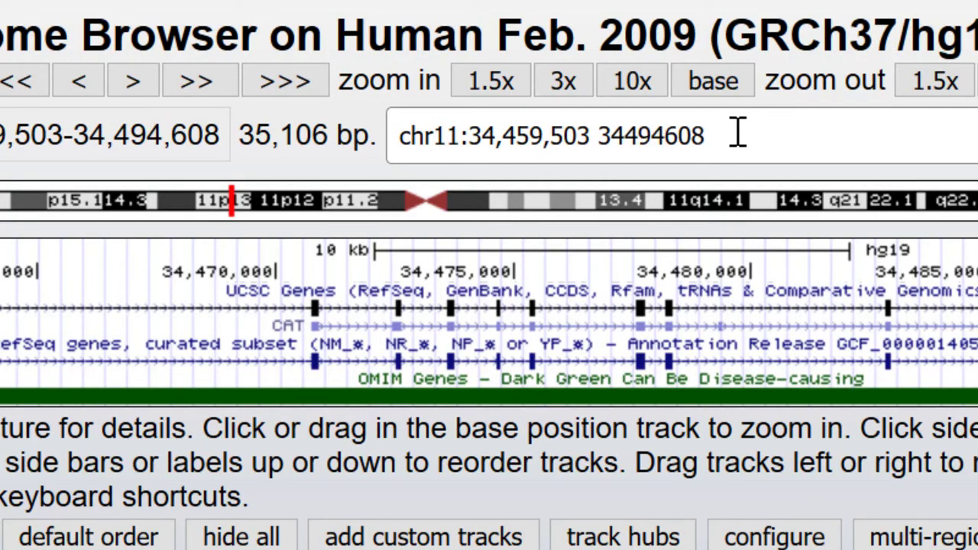
key(Right)
key(Right)
key(BackSpace)
key(Left)
key(Left)
key(Left)
key(BackSpace)
key(Left)
key(Left)
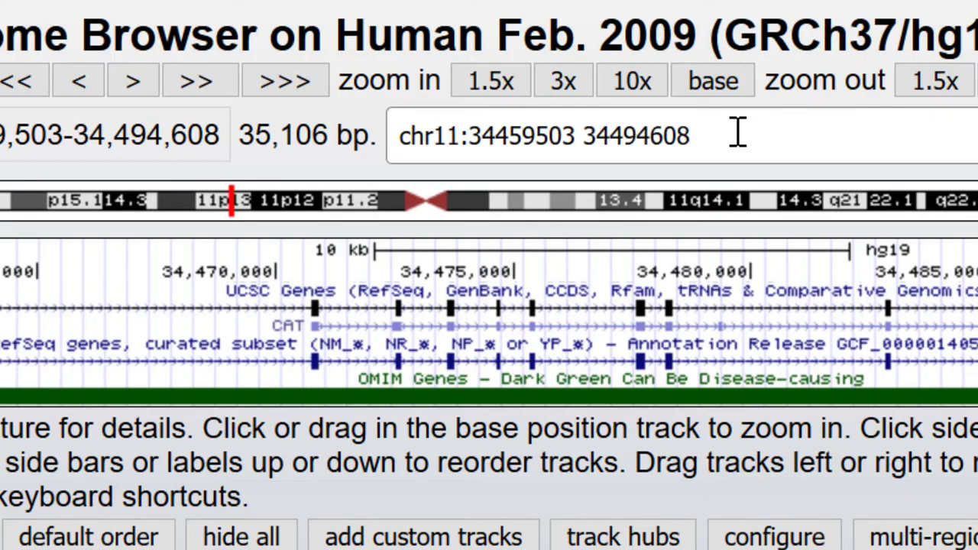
key(BackSpace)
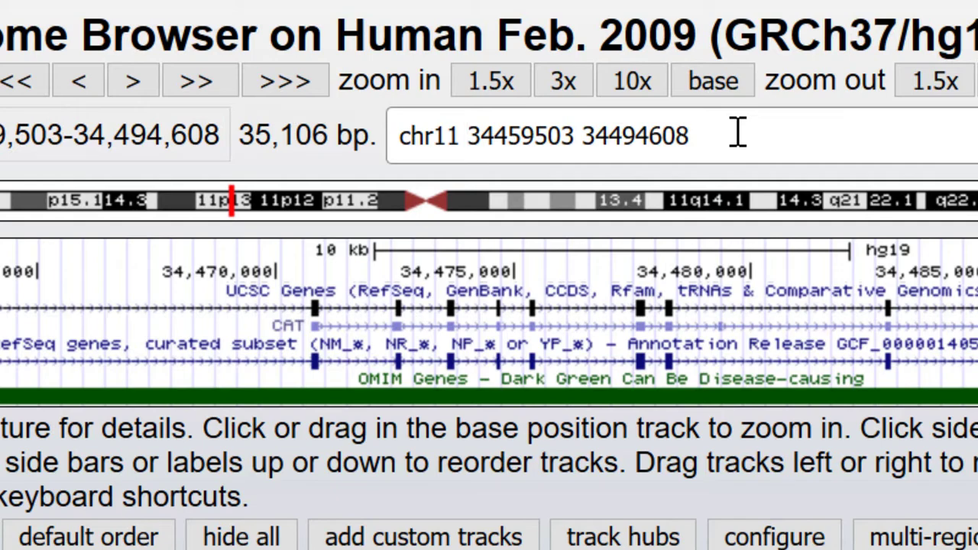
key(Left)
key(Left)
key(Left)
key(BackSpace)
key(BackSpace)
key(BackSpace)
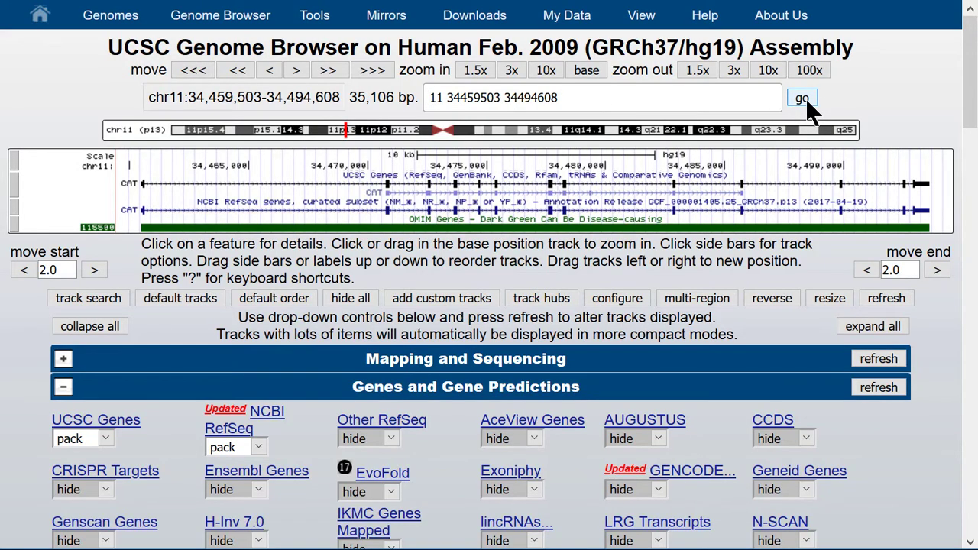
click(802, 98)
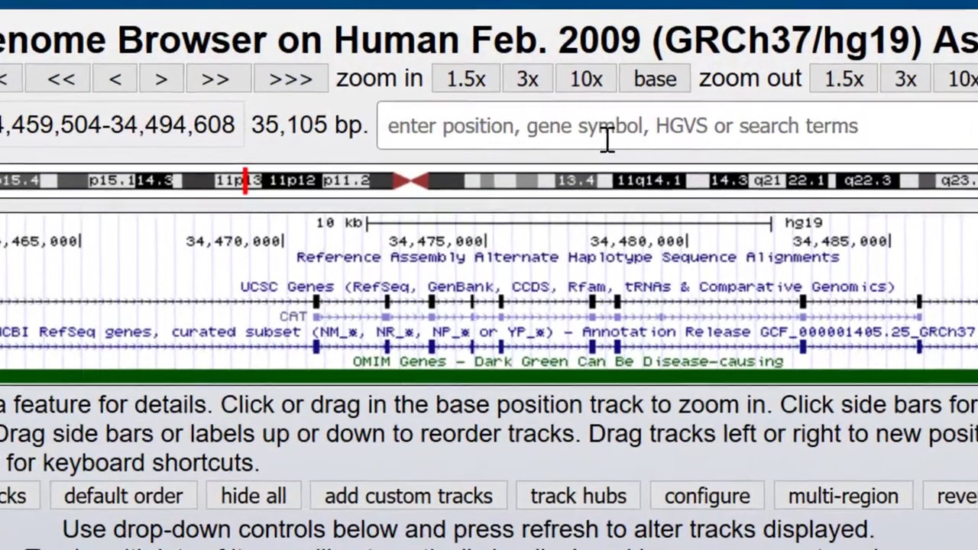
Go to the single-base position chr11:34477700.
click(599, 129)
text(c)
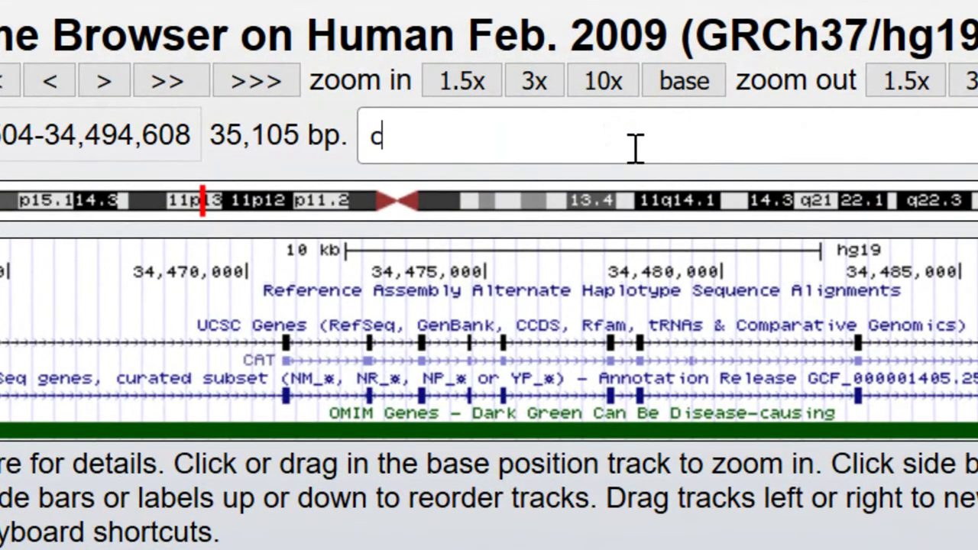
text(hr11)
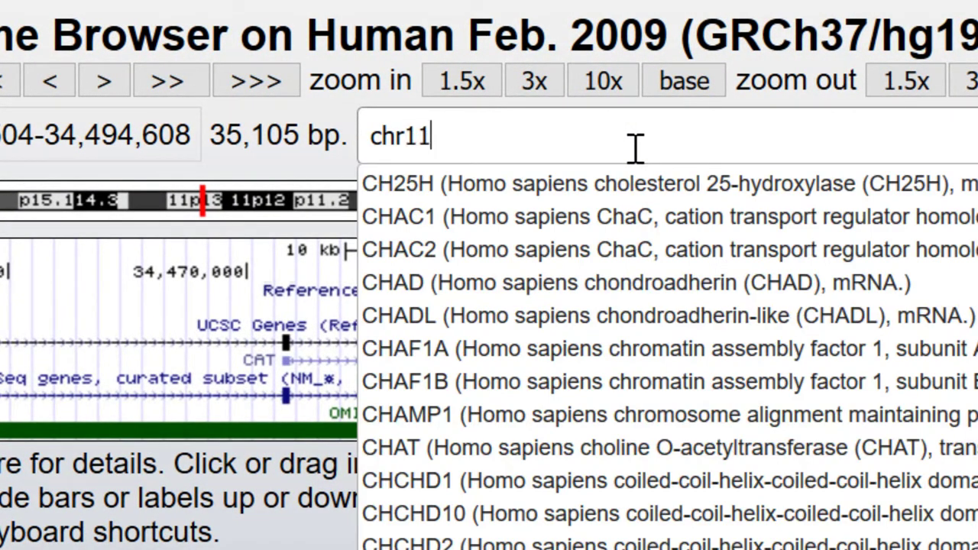
text(:344777)
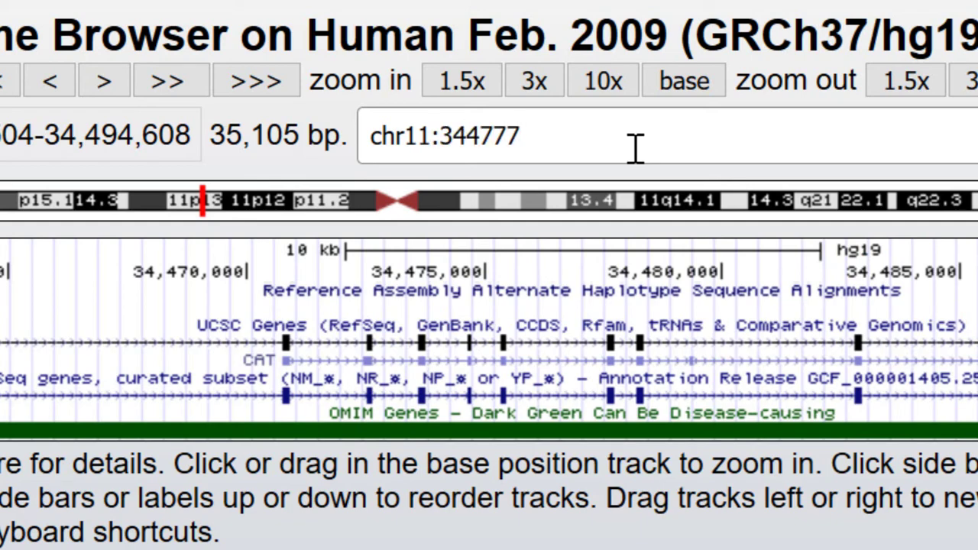
text(00)
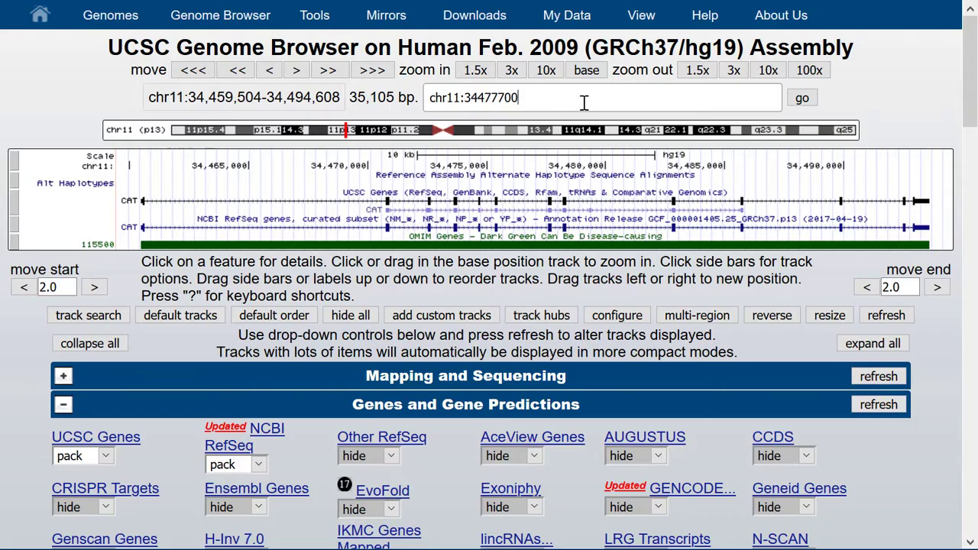
click(811, 96)
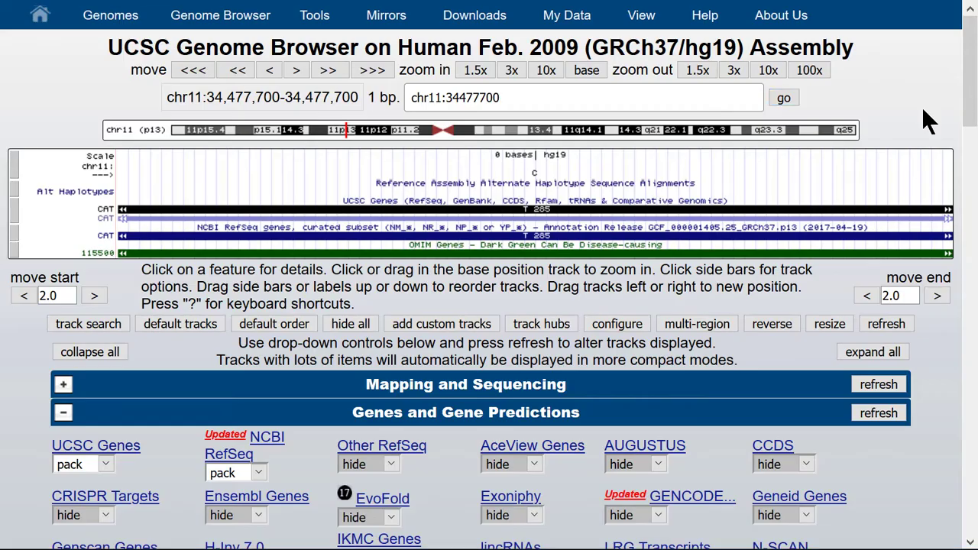
click(543, 104)
key(ctrl+c)
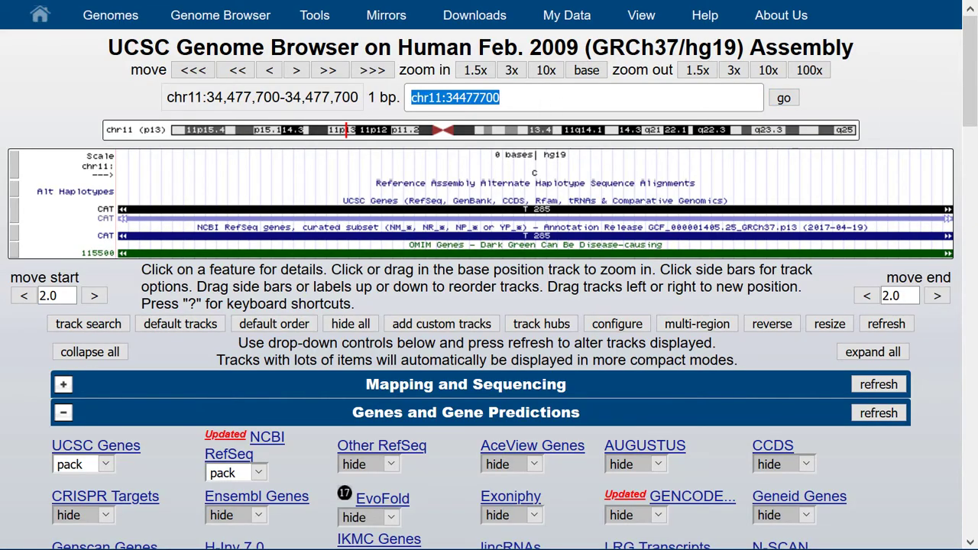
text(11 3)
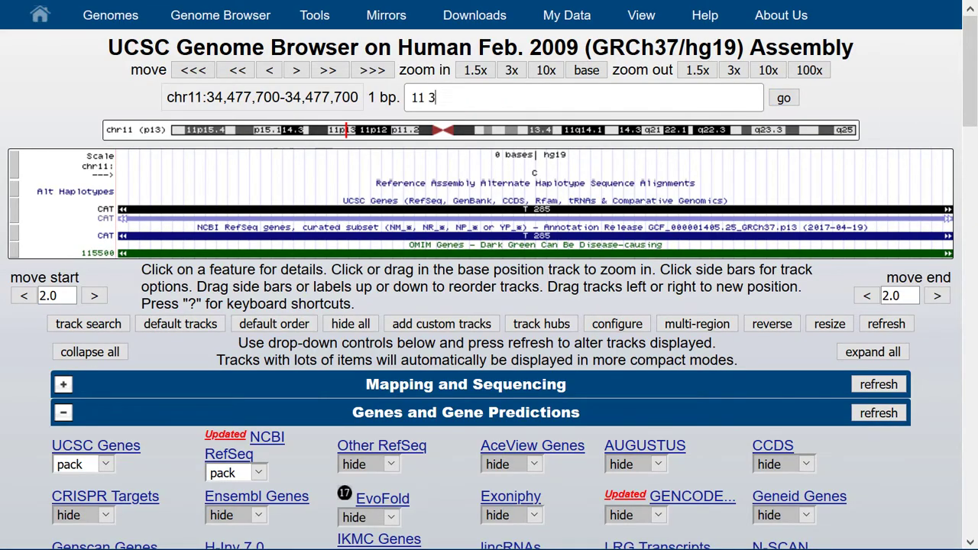
text(4477700)
click(784, 98)
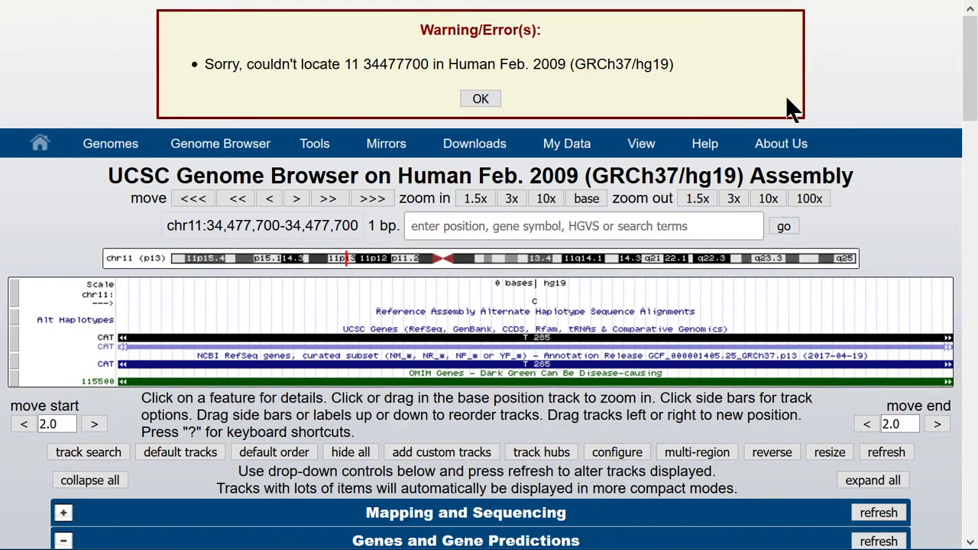
click(481, 99)
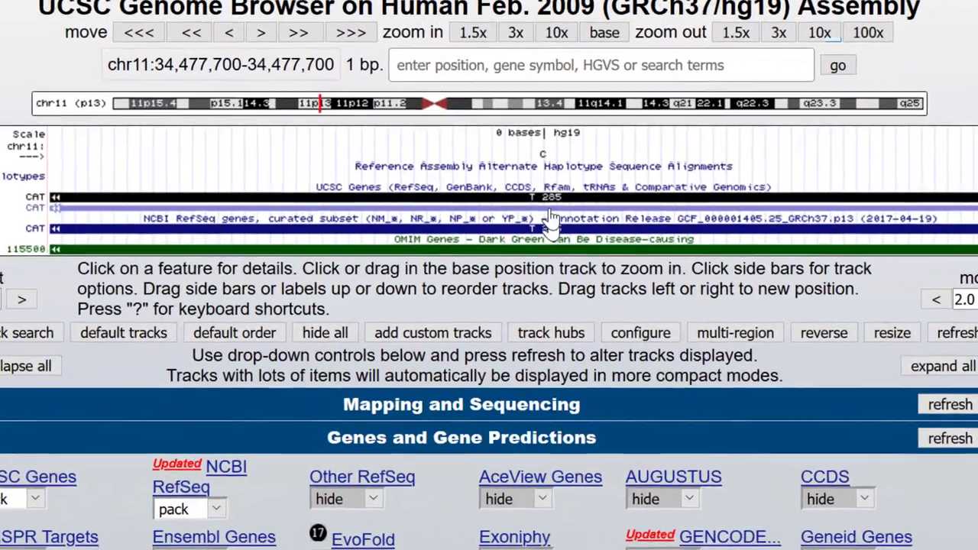
Enter chr11:34477700 in the position search again and jump to the preceding exon edge of CAT in the UCSC Genes track.
key(ctrl+v)
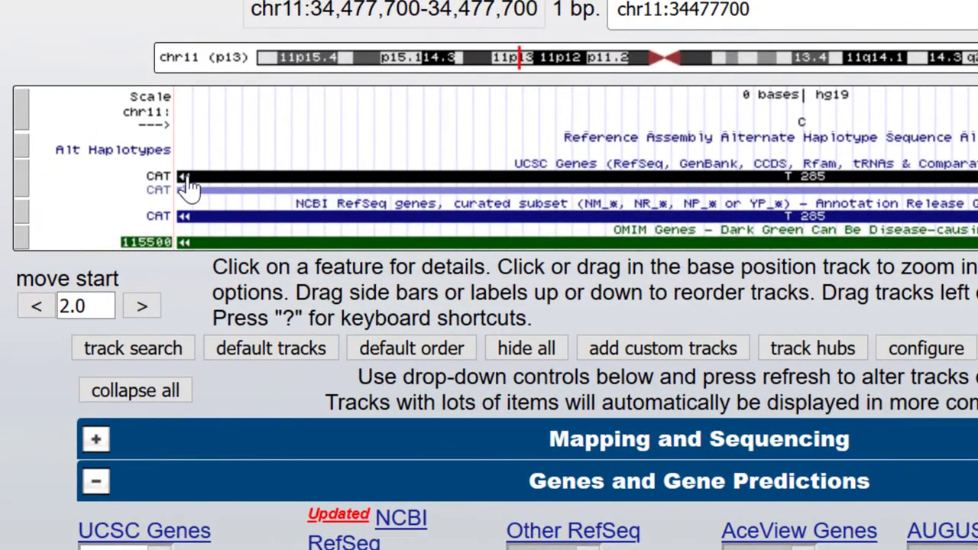
click(186, 178)
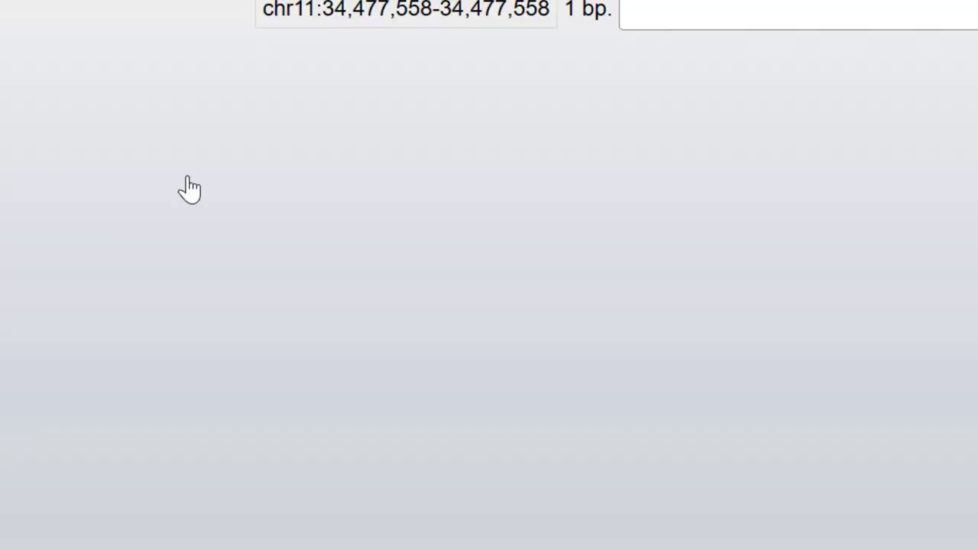
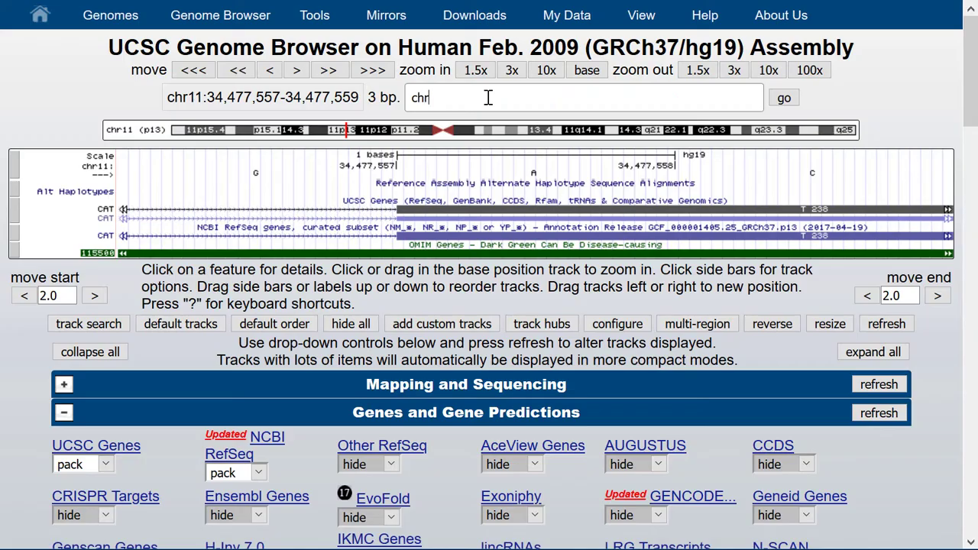
Go to the single-base position chr11:34477700 and zoom out in 10x increments to a 1,000 bp window.
text(:34477700)
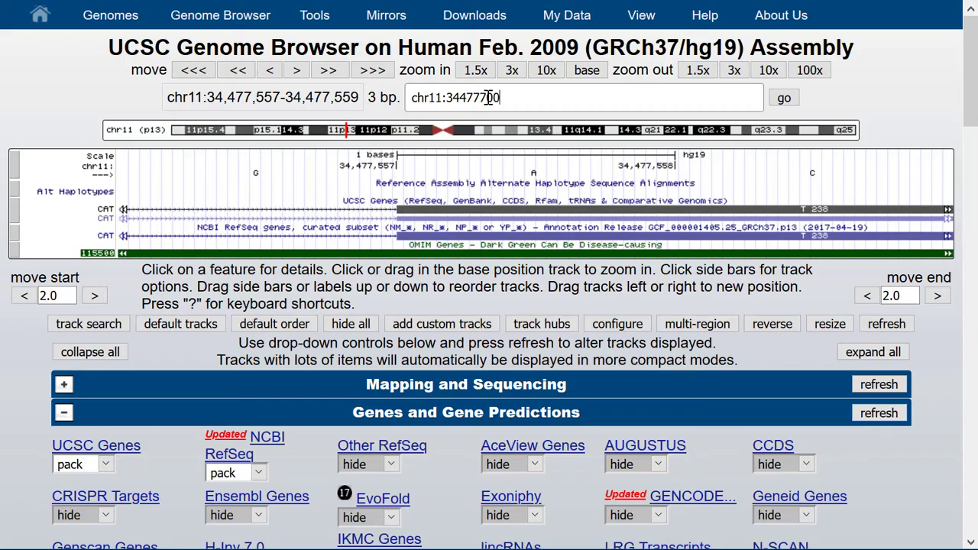
key(Return)
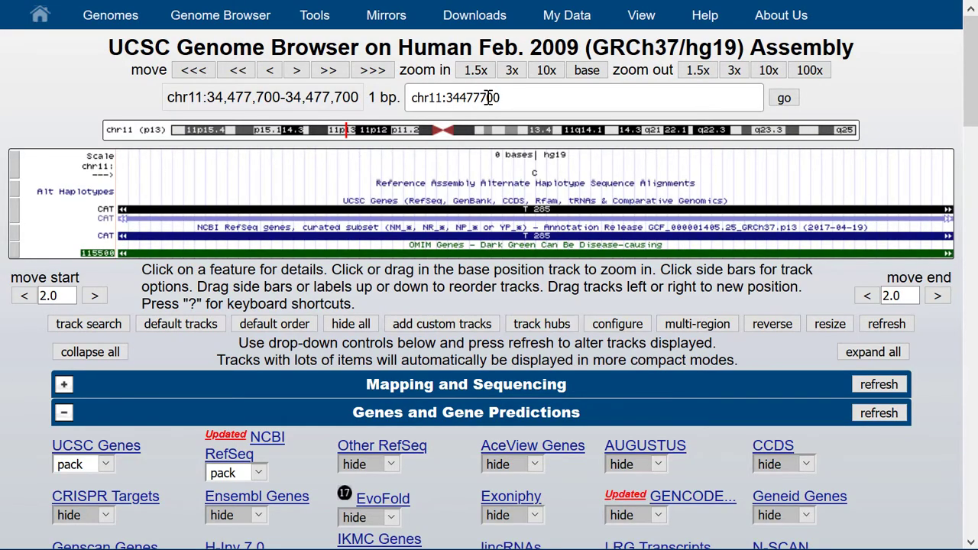
click(768, 70)
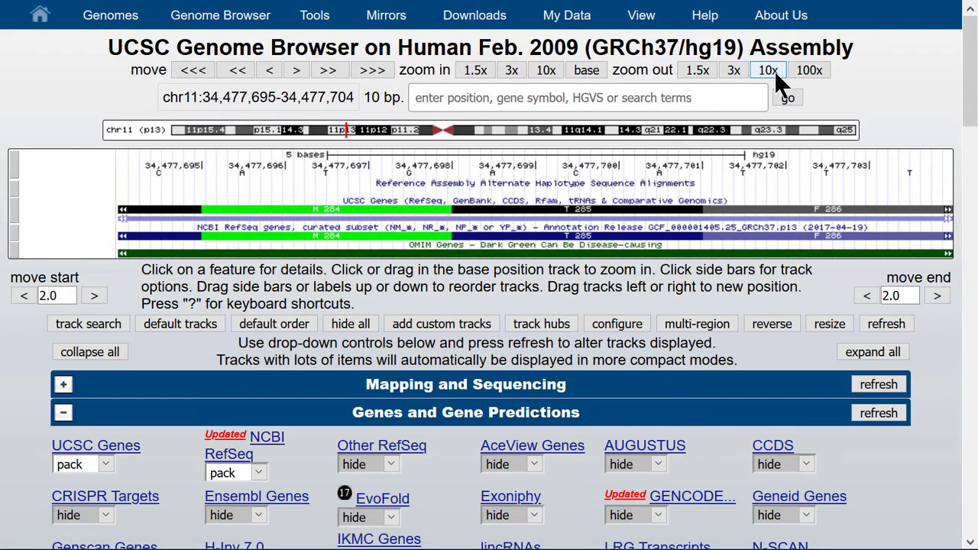
click(774, 70)
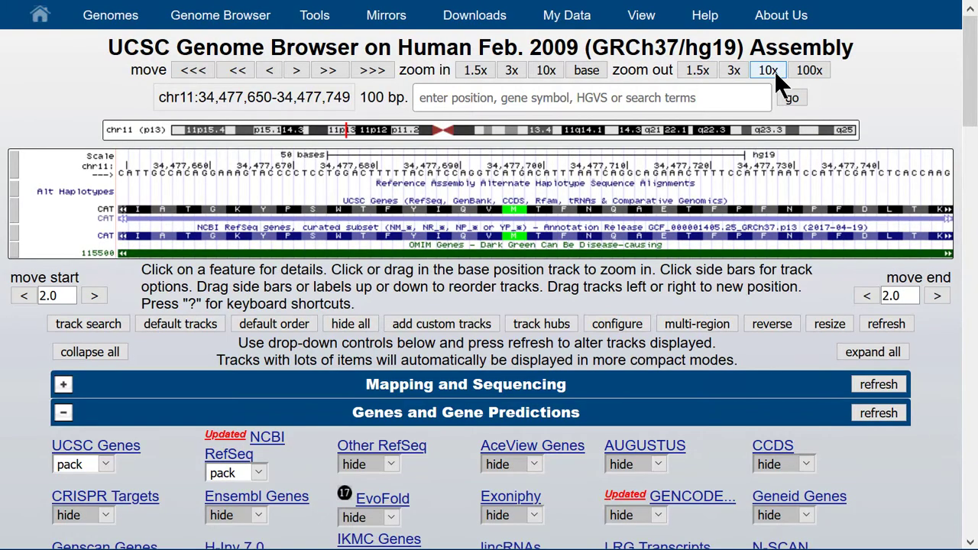
click(767, 70)
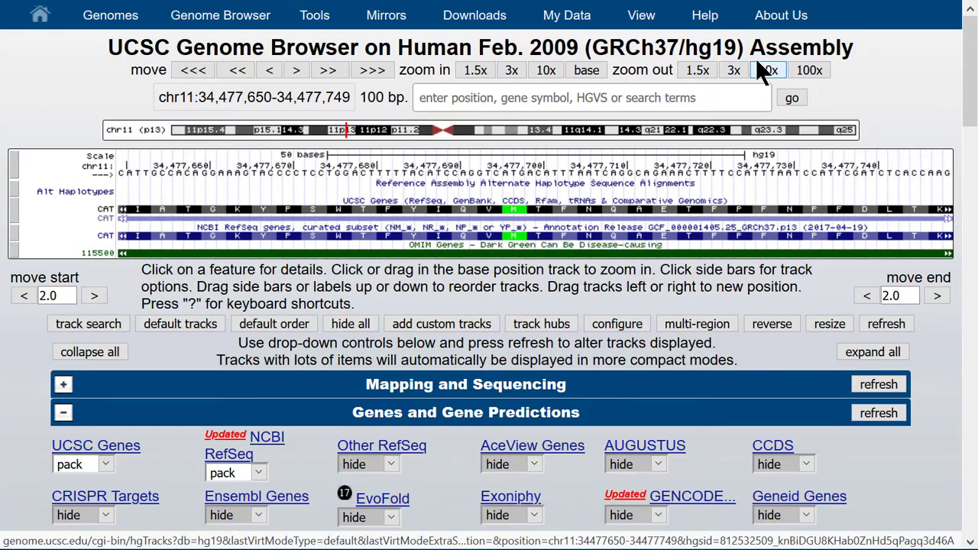
click(762, 74)
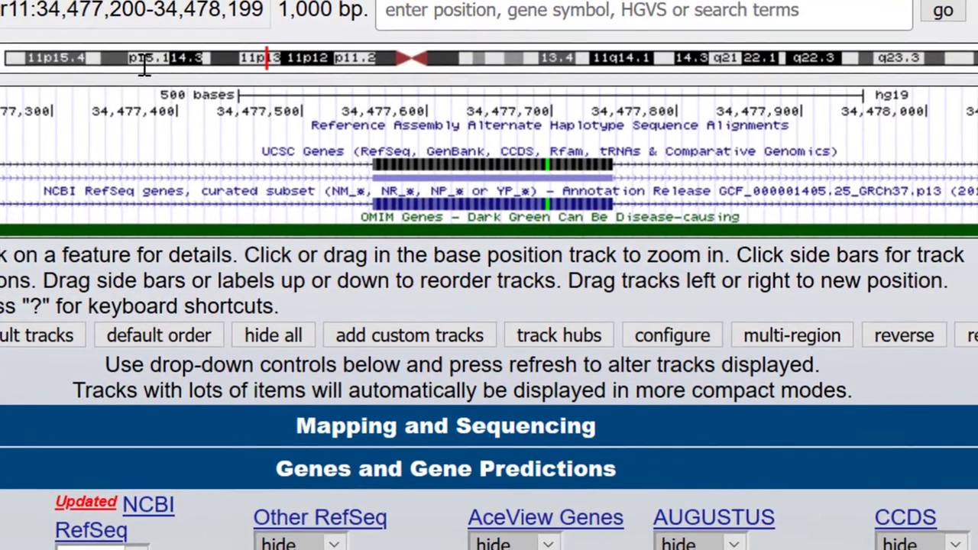
Hide the NCBI RefSeq curated subset track and go to the chromosome band 11p15.1.
click(462, 9)
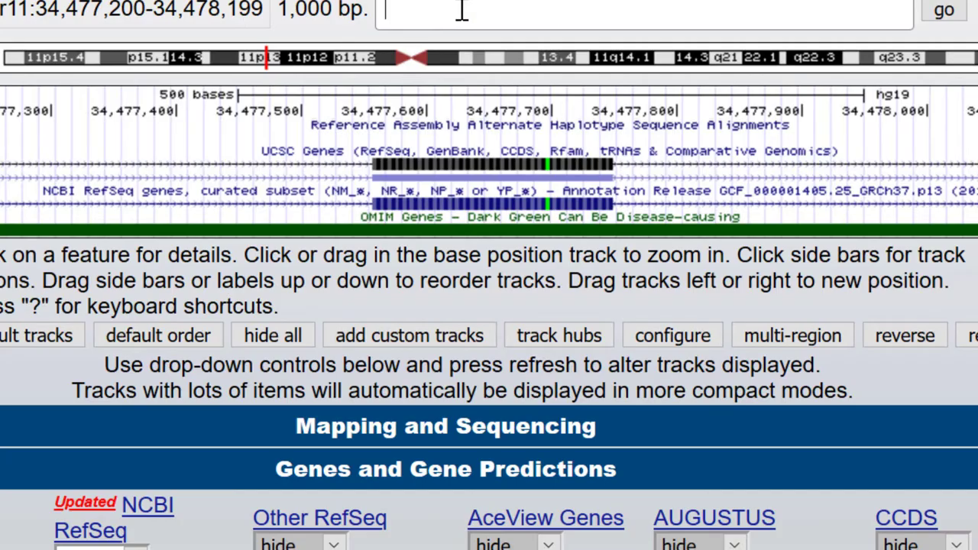
text(11p15.1)
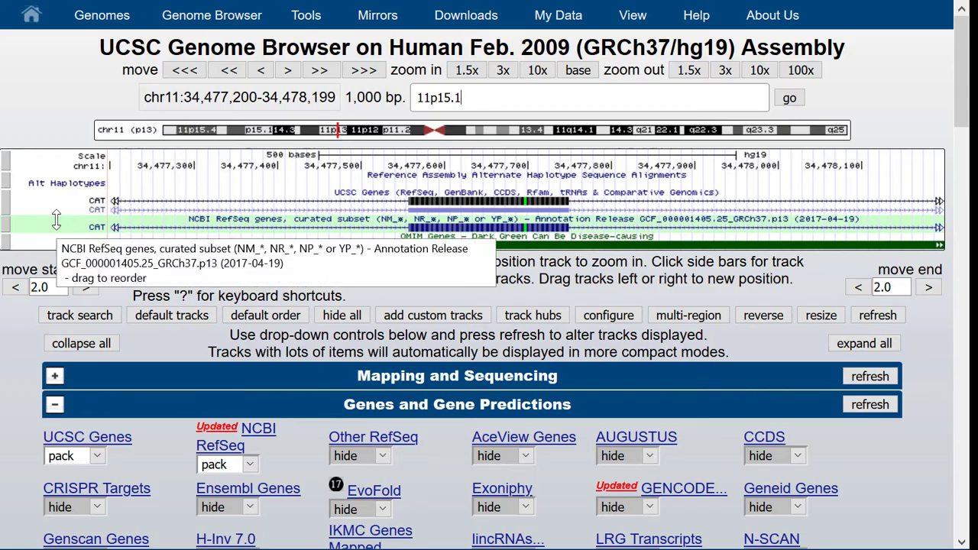
right_click(58, 219)
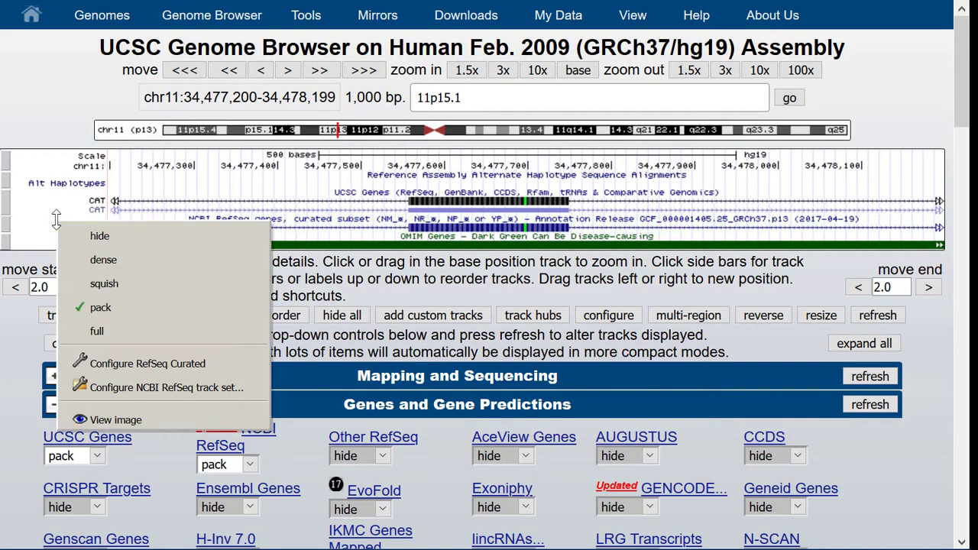
click(110, 243)
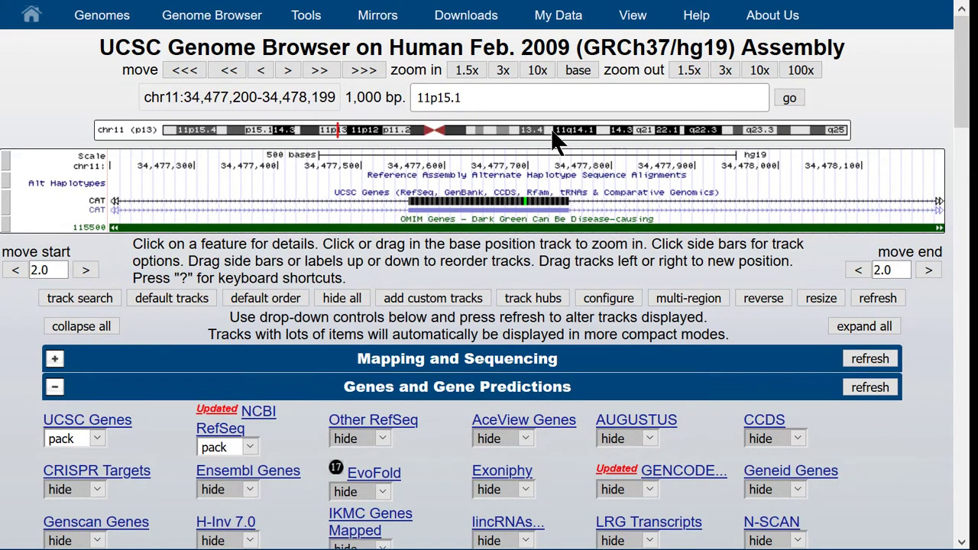
click(801, 99)
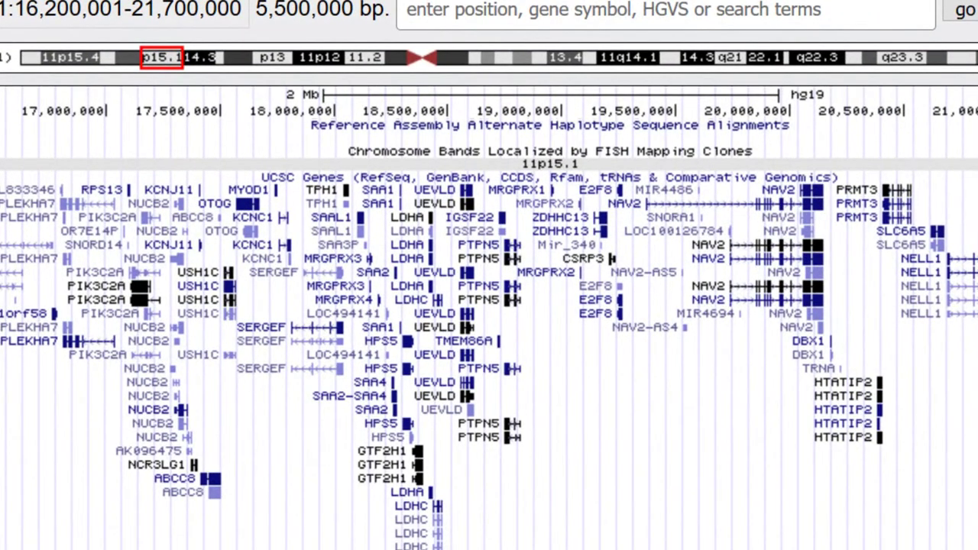
Shift the displayed region to chr11:18,374,701-23,874,700 and turn off splice variants in the UCSC Genes track.
drag(950, 430, 596, 449)
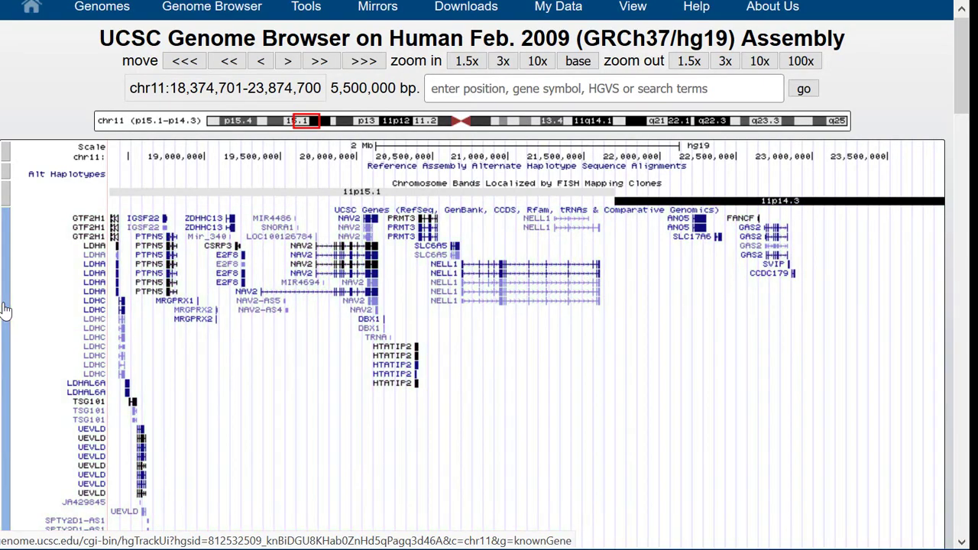
click(4, 309)
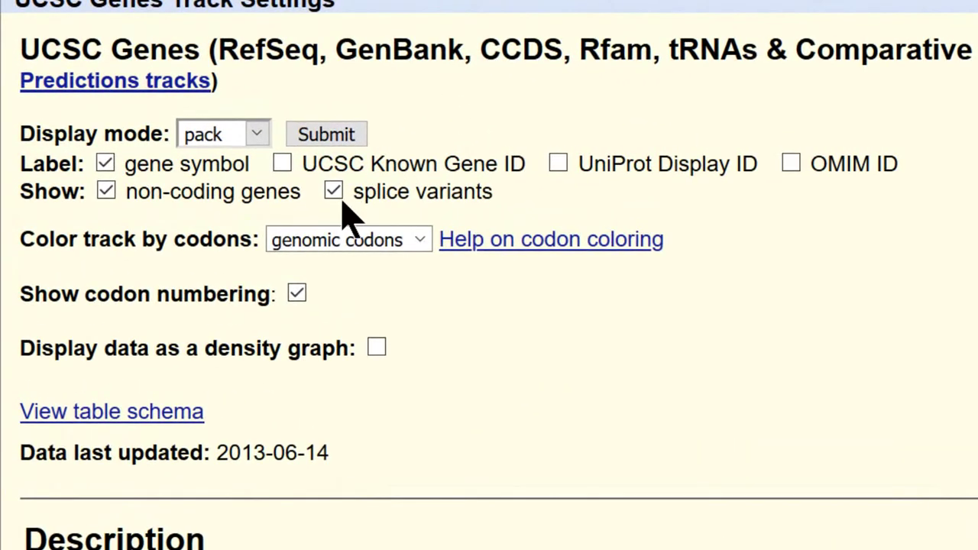
click(333, 191)
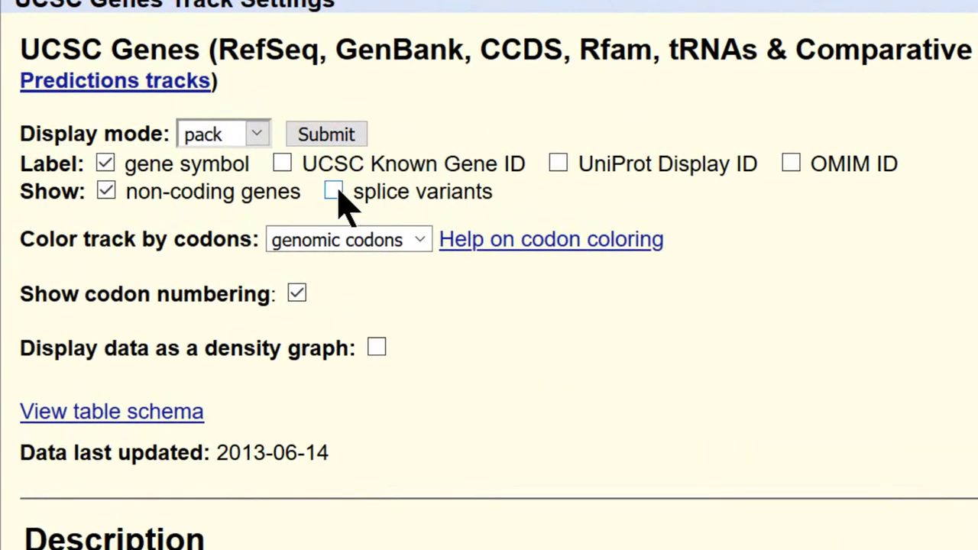
click(351, 131)
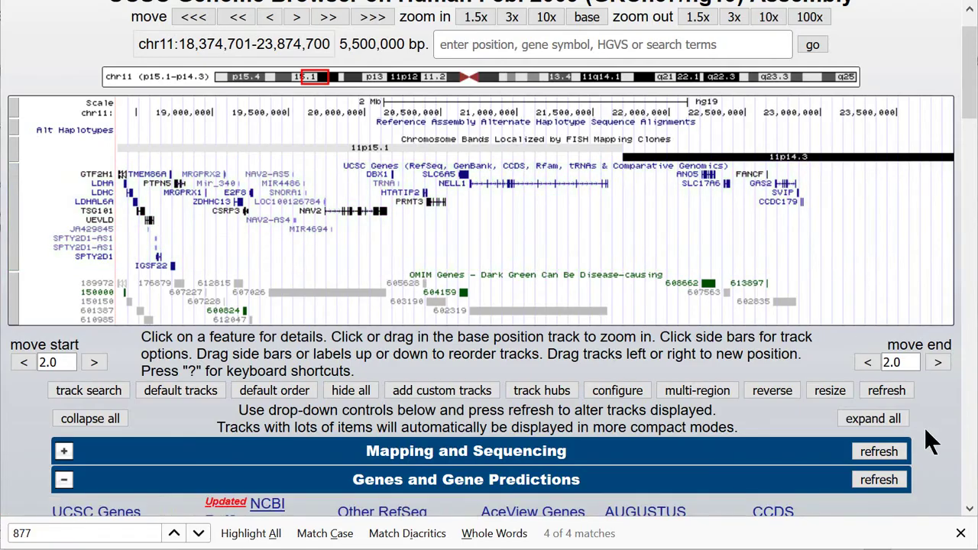
Open the UCSC Genes track settings page, examine its description, color key, methods, related data and references, and return to the browser view.
click(969, 509)
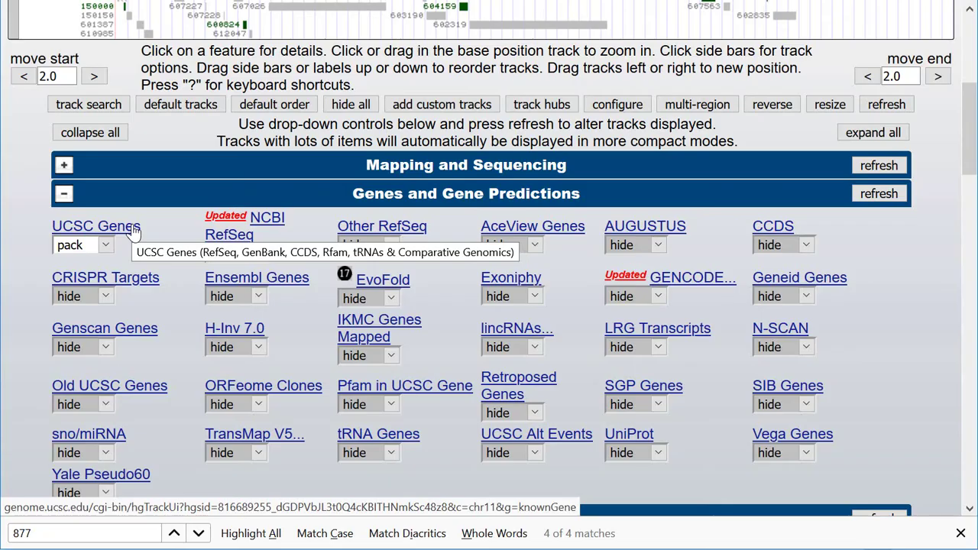
click(133, 231)
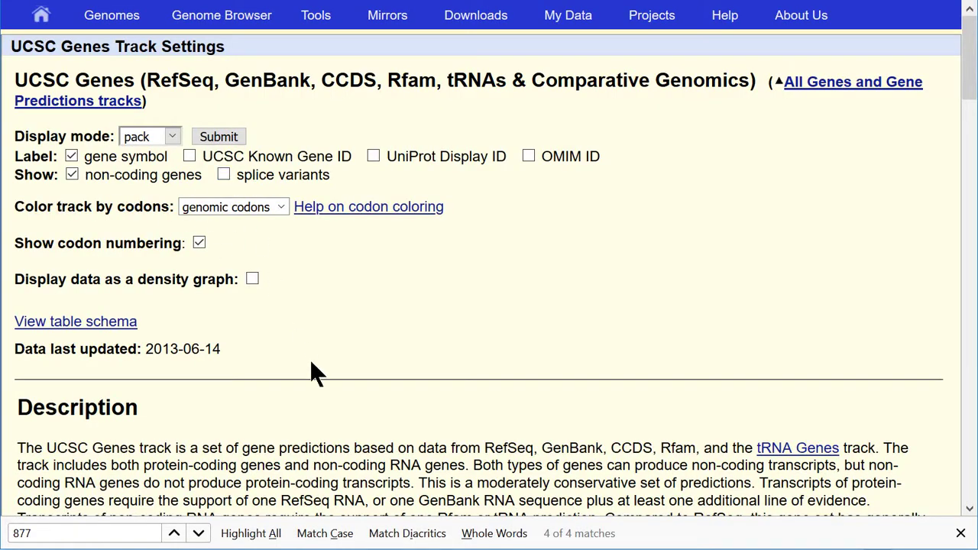
scroll(312, 365, down, 5)
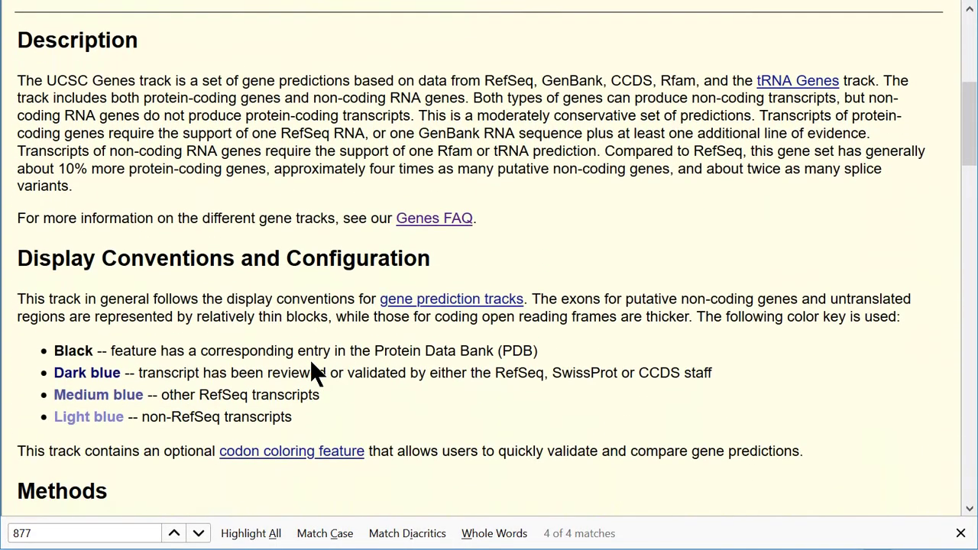
scroll(310, 365, up, 2)
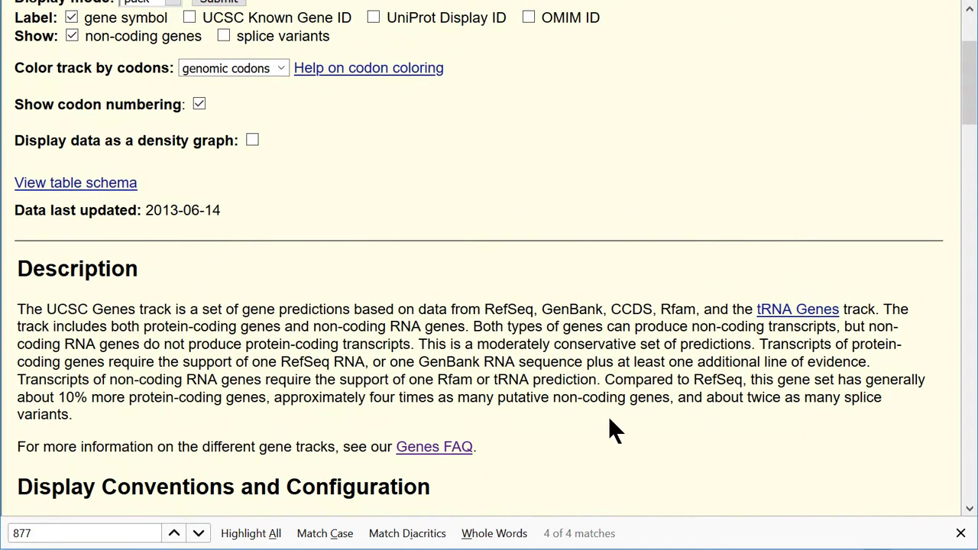
scroll(601, 432, down, 6)
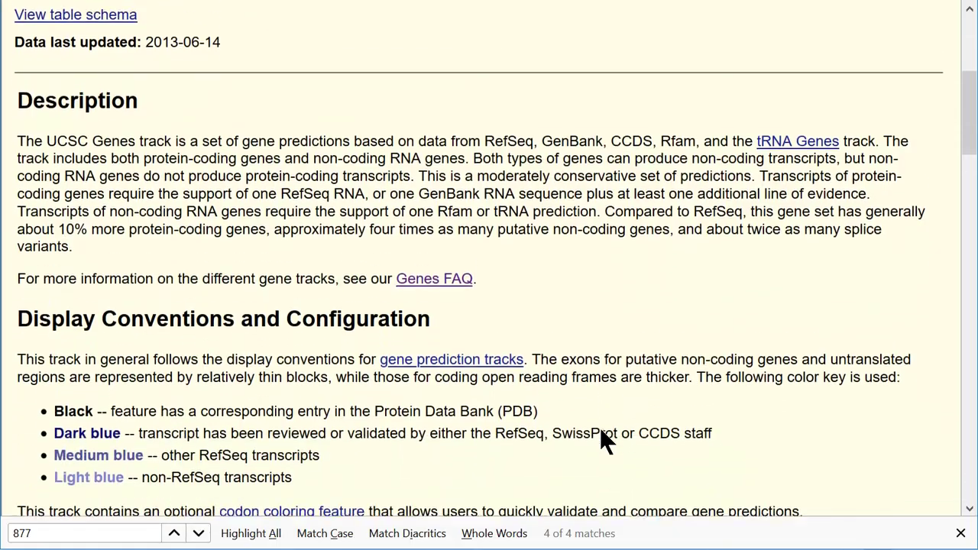
scroll(601, 440, down, 7)
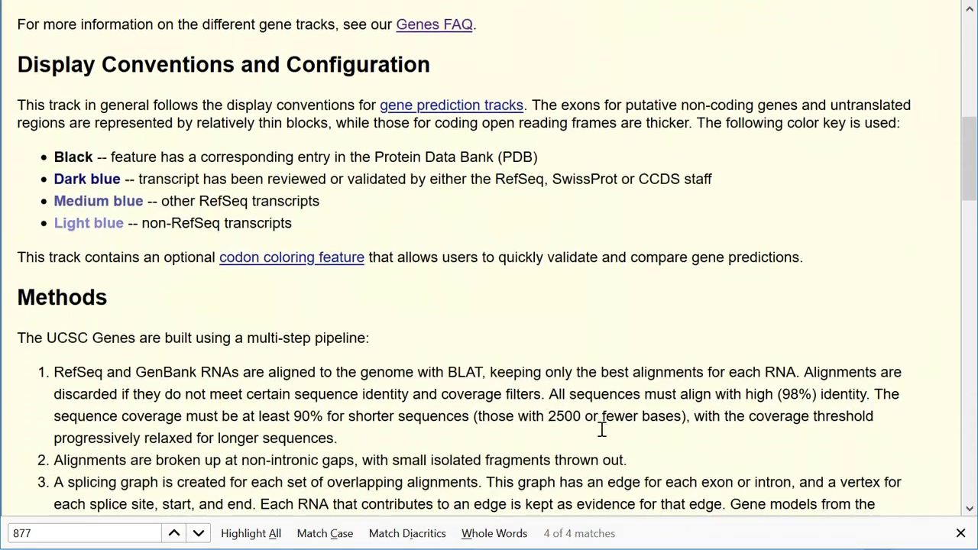
scroll(601, 432, down, 19)
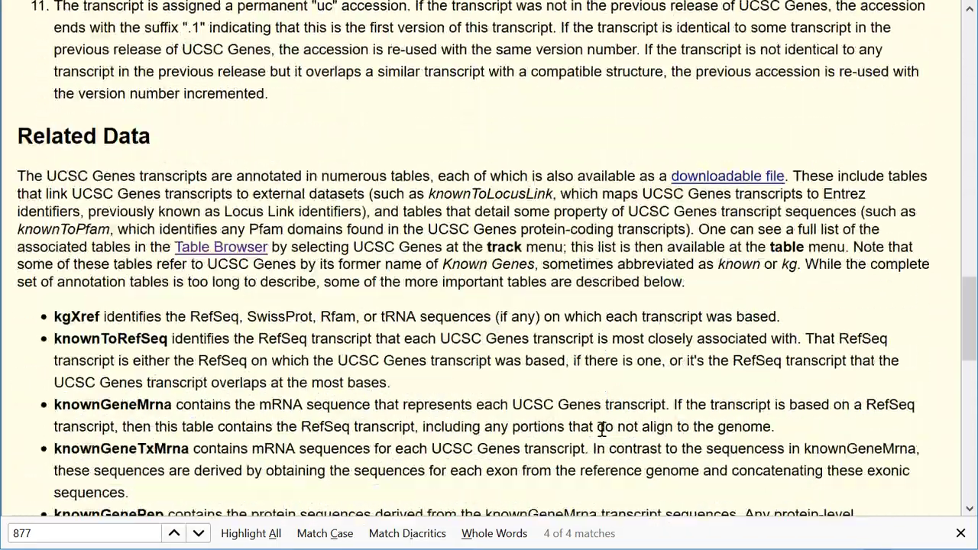
scroll(601, 433, down, 20)
scroll(603, 437, up, 20)
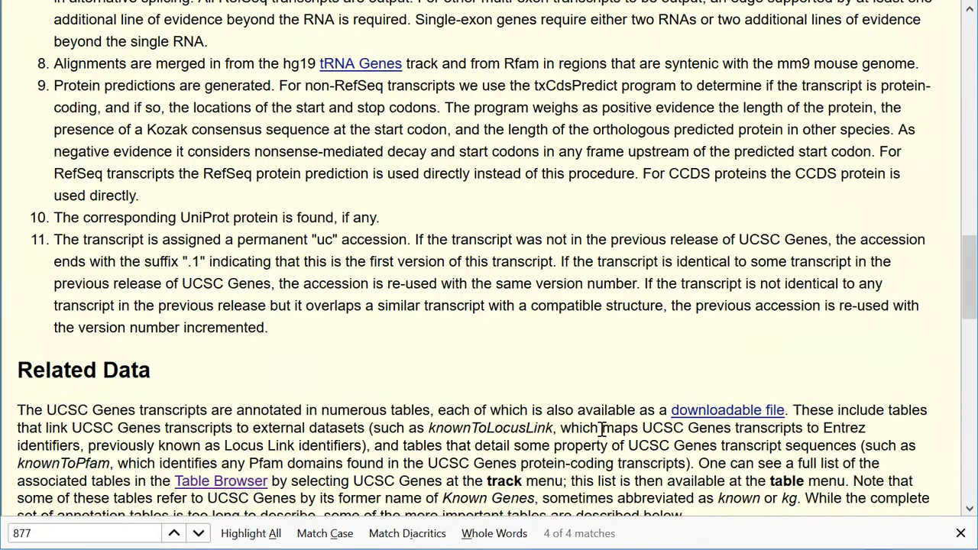
scroll(601, 429, down, 5)
scroll(601, 432, down, 15)
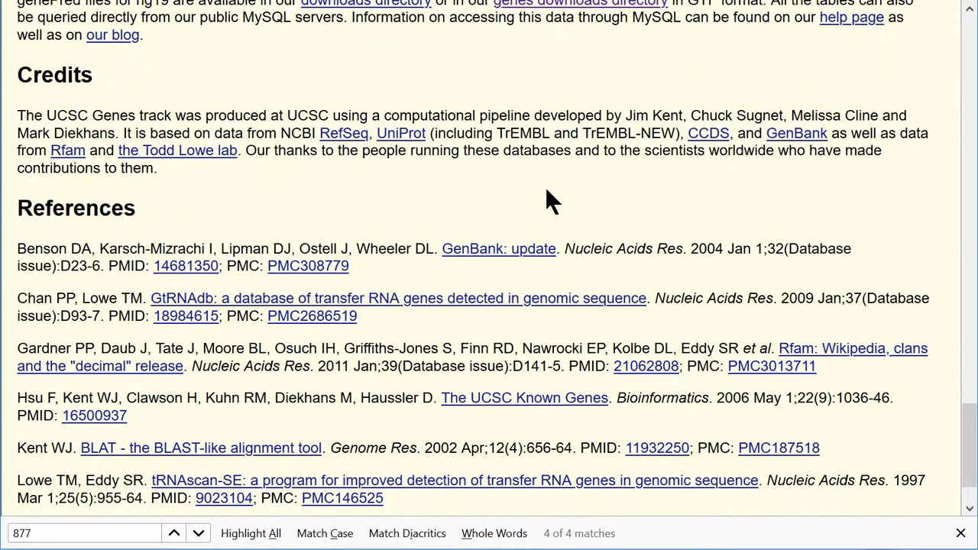
scroll(550, 200, up, 20)
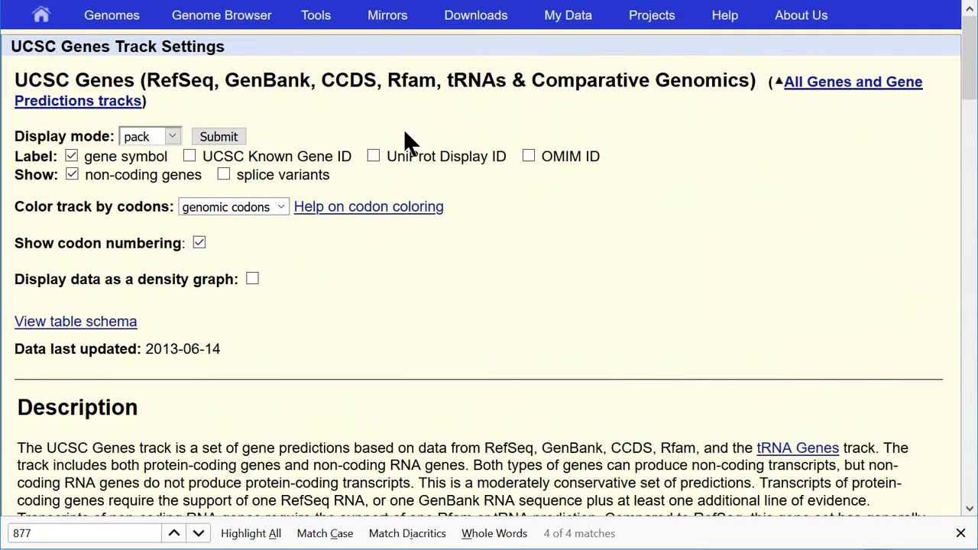
mouse_move(254, 27)
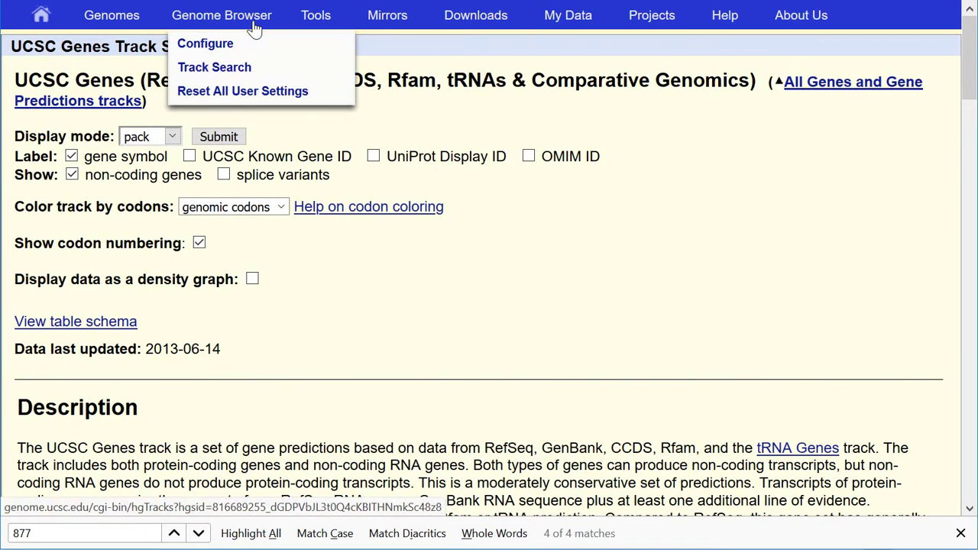
click(254, 27)
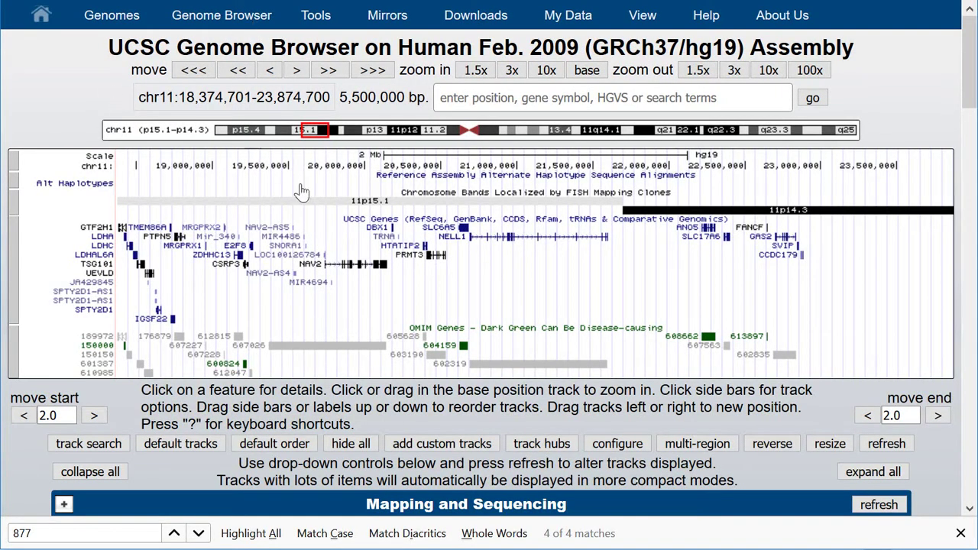
Open the UCSC Genes track configuration from the NAV2 gene in the browser image and accept the existing settings.
right_click(383, 271)
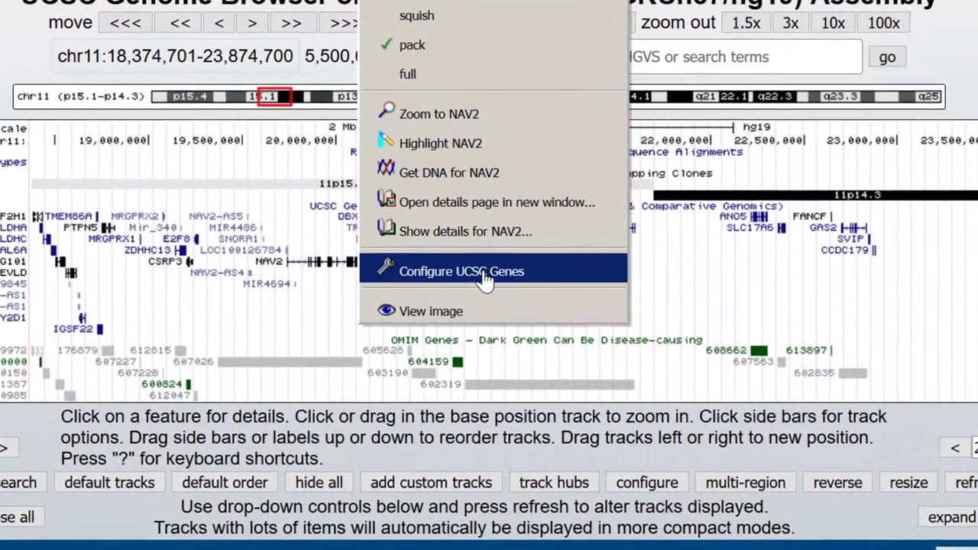
click(485, 280)
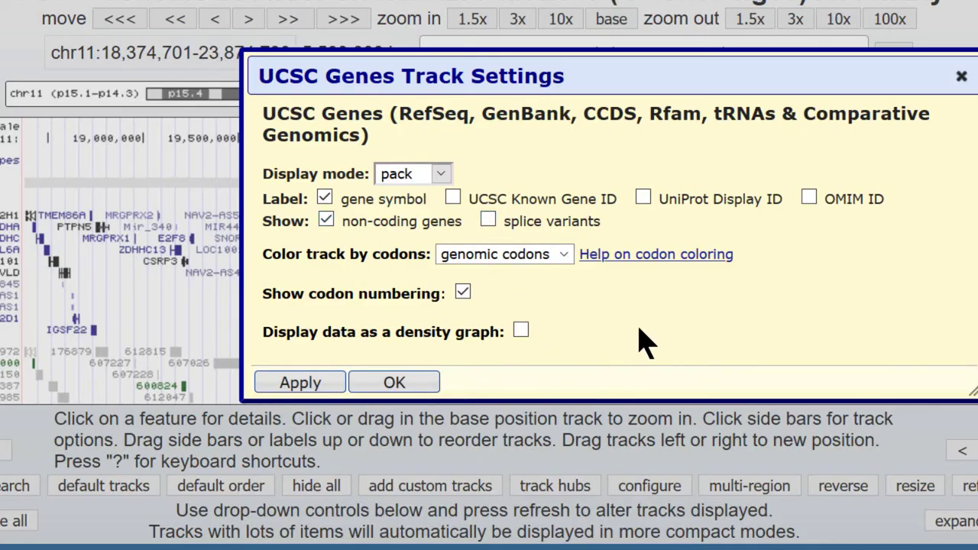
click(412, 391)
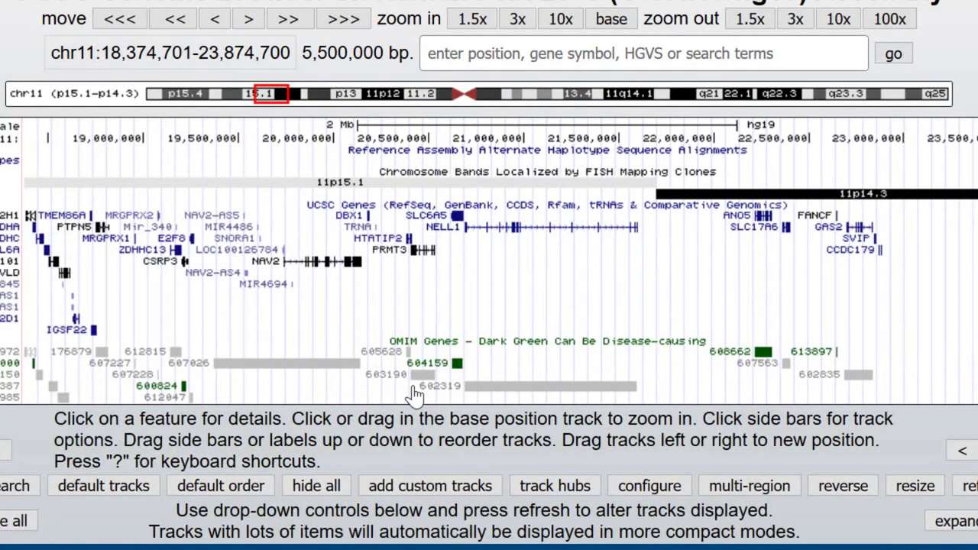